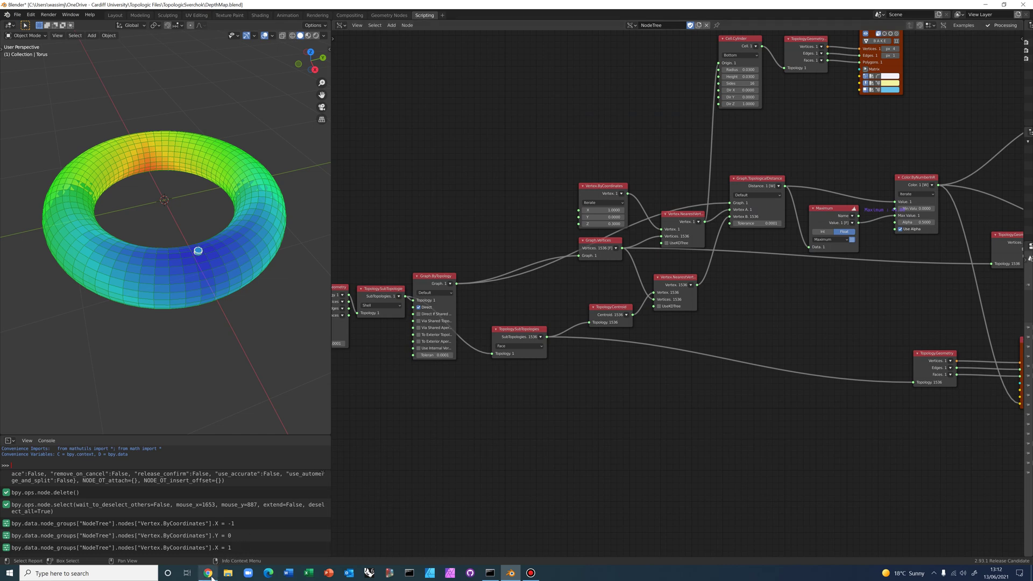
Step: Switch to Chrome and review the Depth Distance paragraph on the Space syntax page and the two depthmapX example images
left_click(209, 536)
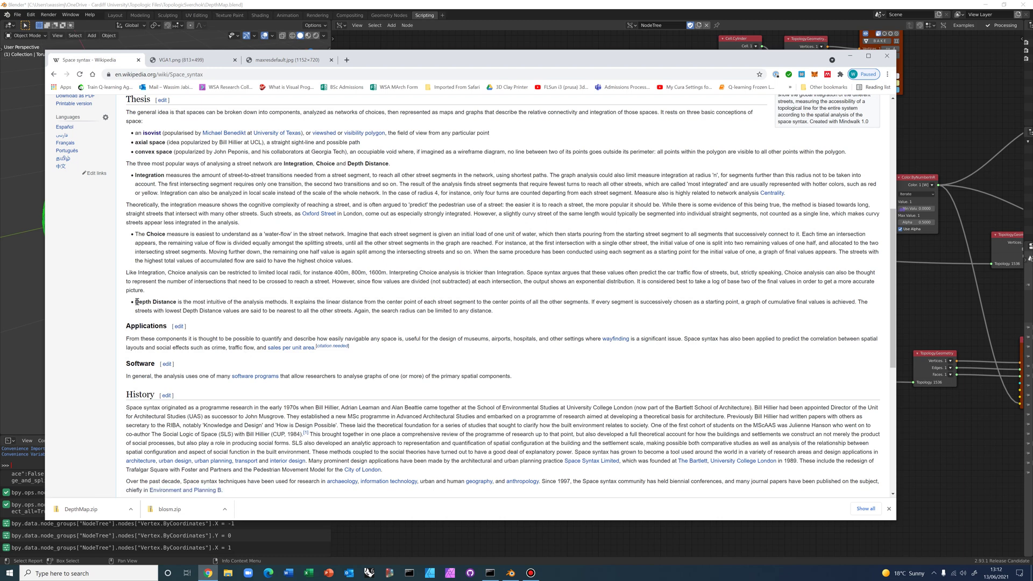
left_click_drag(136, 302, 193, 303)
left_click(213, 62)
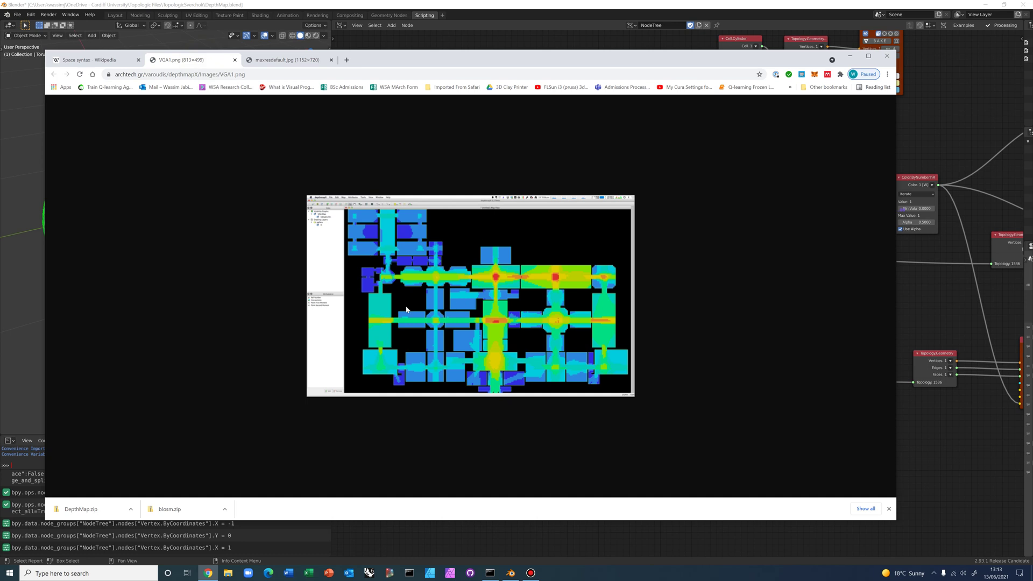
left_click(267, 61)
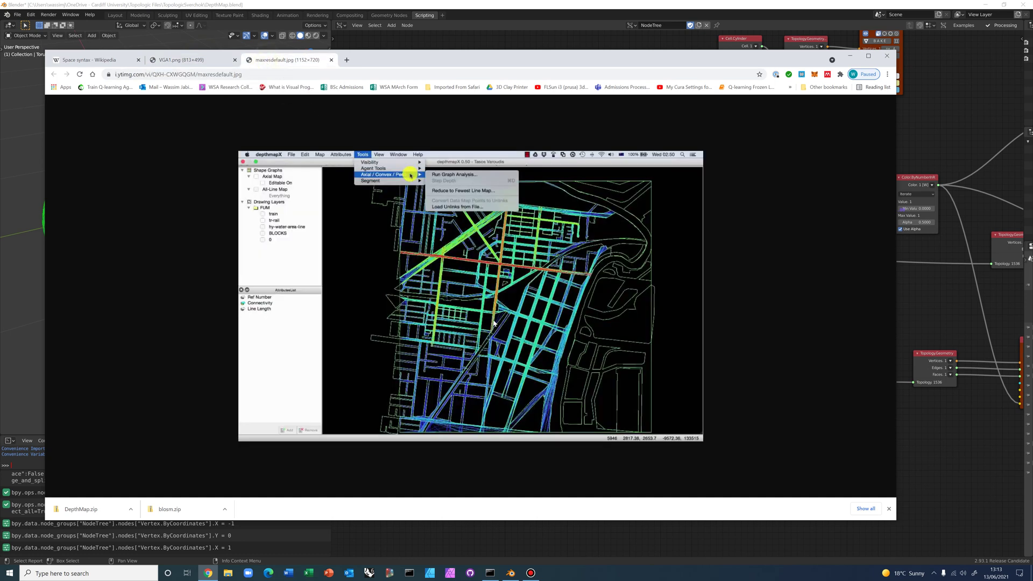
left_click(183, 60)
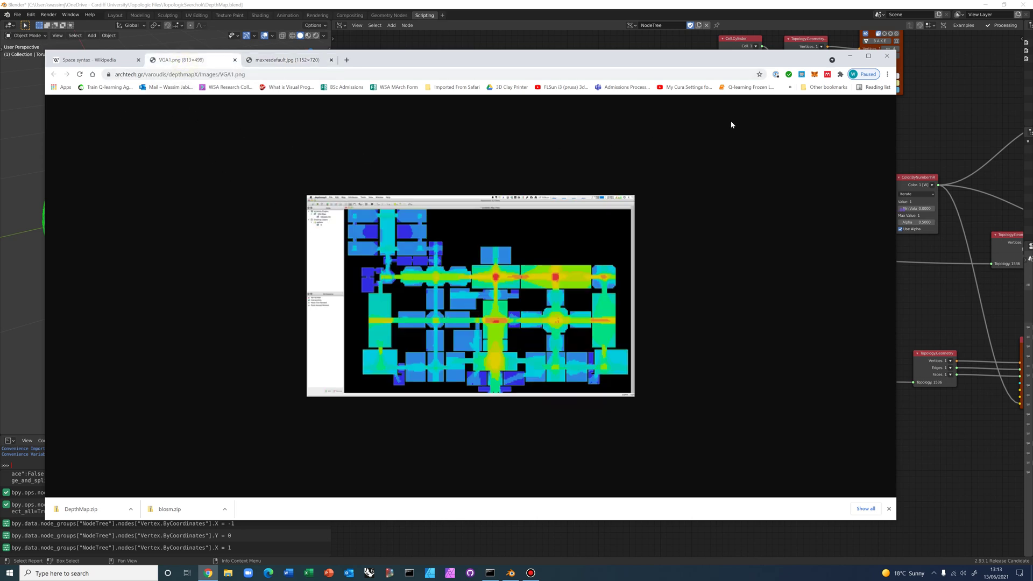
left_click(850, 56)
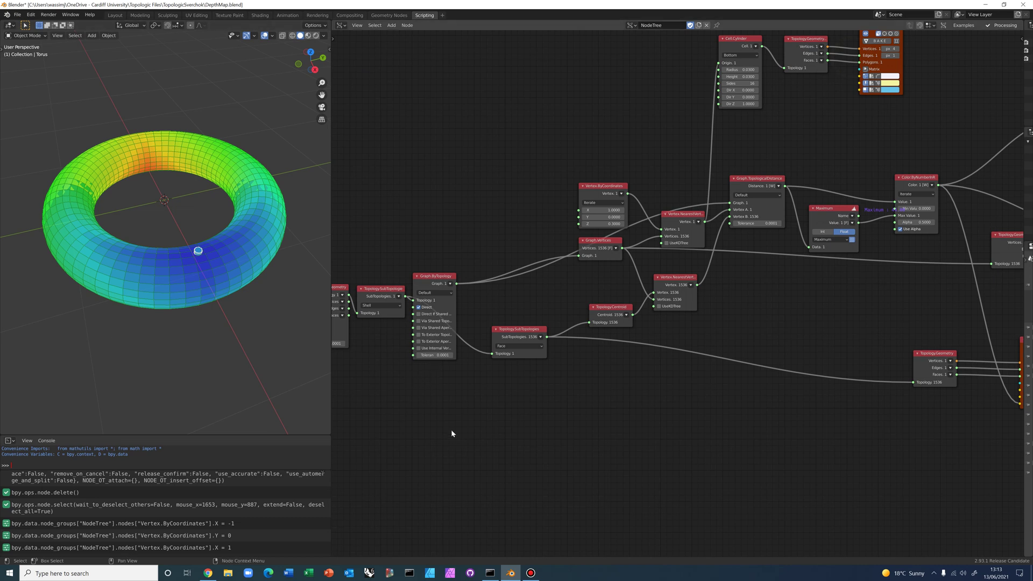
Step: Move the Torus node at the start of the node tree slightly higher
scroll(451, 430, "down", 6)
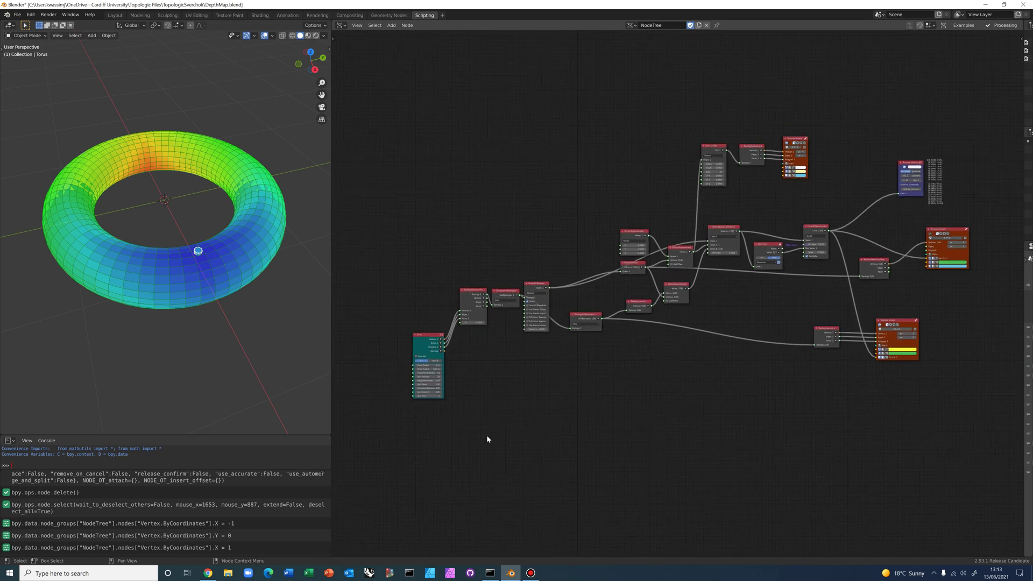
middle_click_drag(487, 439, 495, 439)
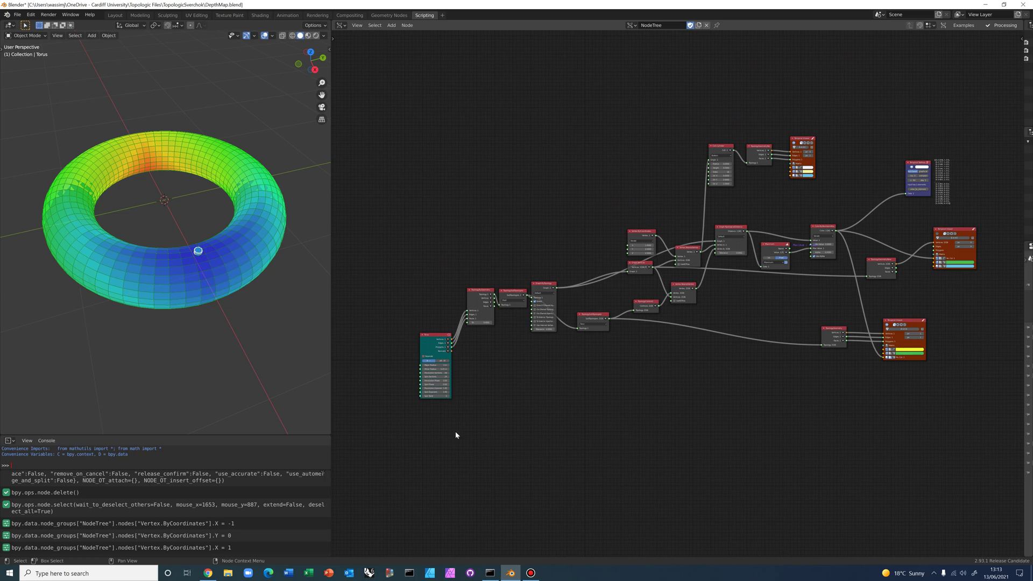
scroll(455, 431, "up", 4)
scroll(414, 368, "up", 2)
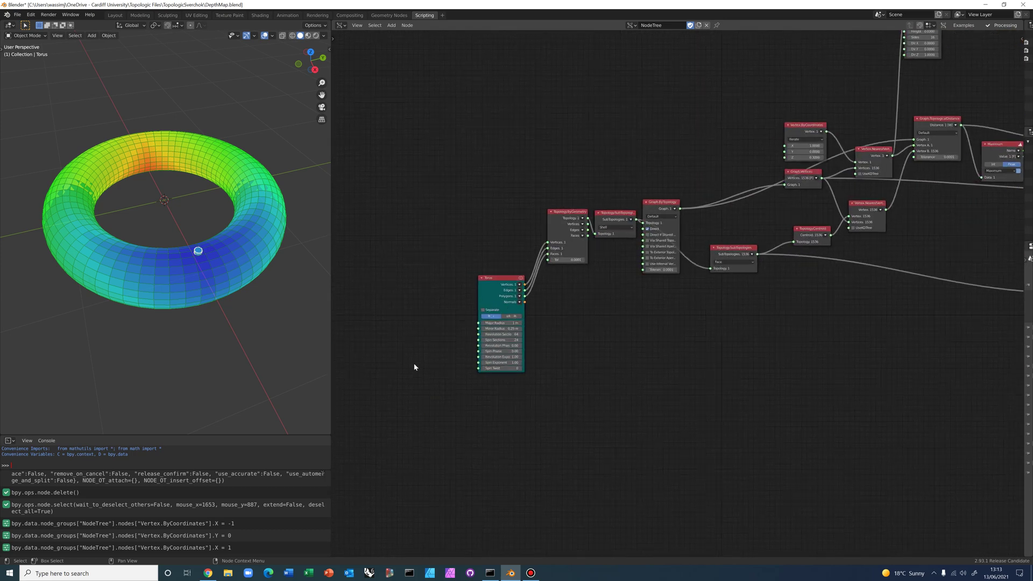
scroll(492, 360, "up", 1)
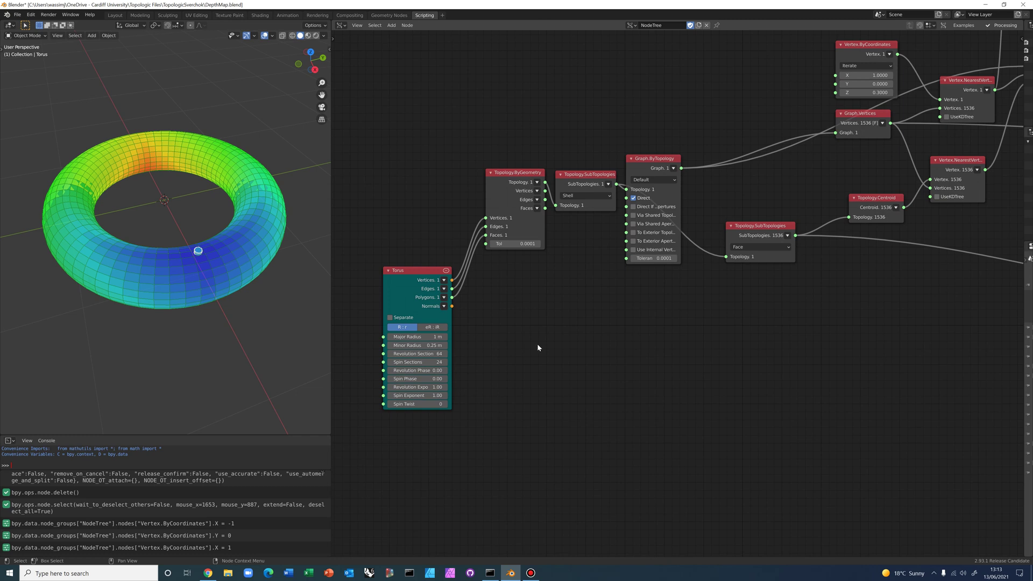
middle_click_drag(537, 343, 594, 296)
scroll(595, 296, "up", 2)
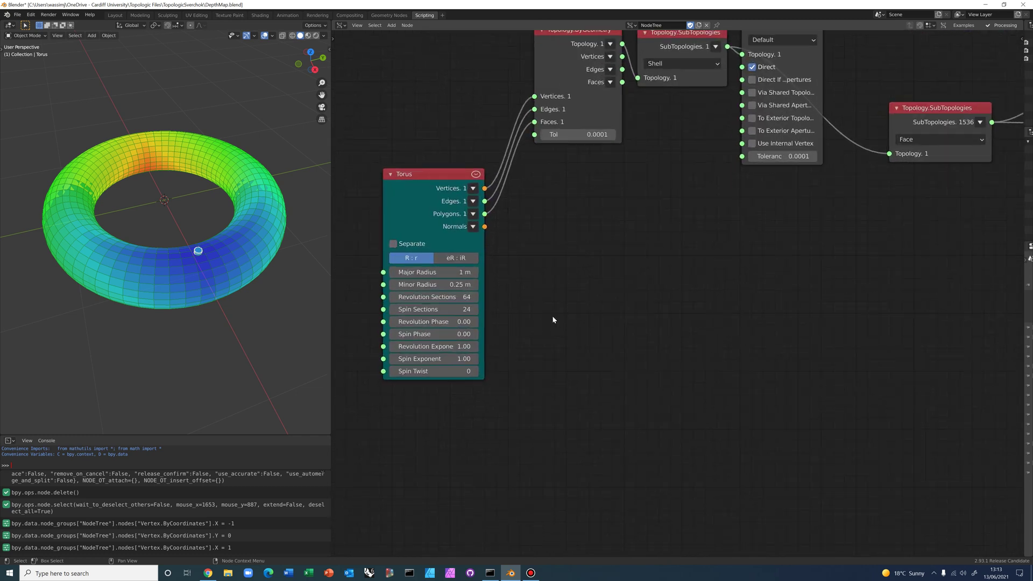
left_click_drag(386, 173, 388, 152)
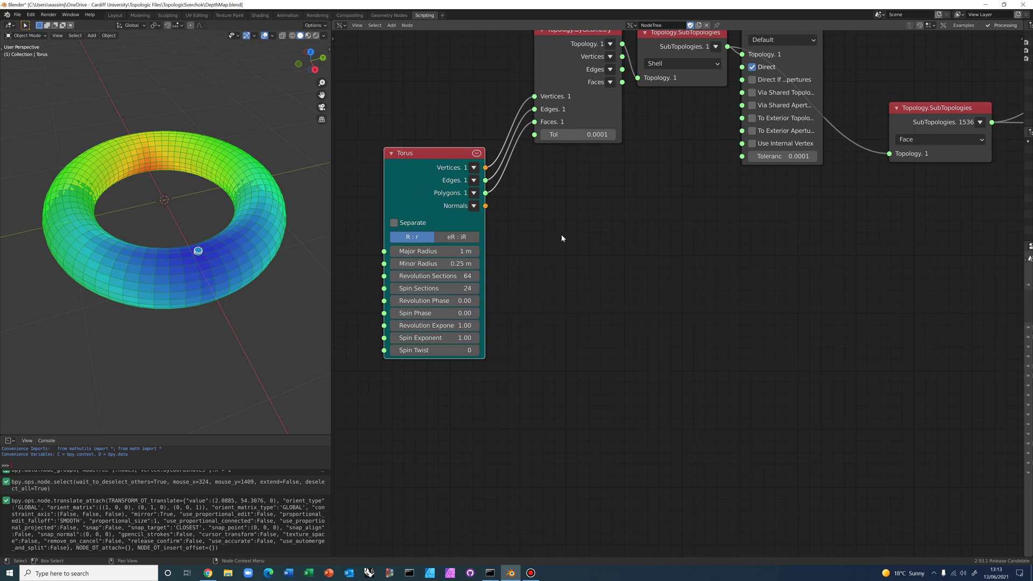
Step: Reposition the Topology.ByGeometry node beside Torus, and adjust the Shell Topology.SubTopologies and Graph.ByTopology nodes along the chain
scroll(561, 235, "down", 2)
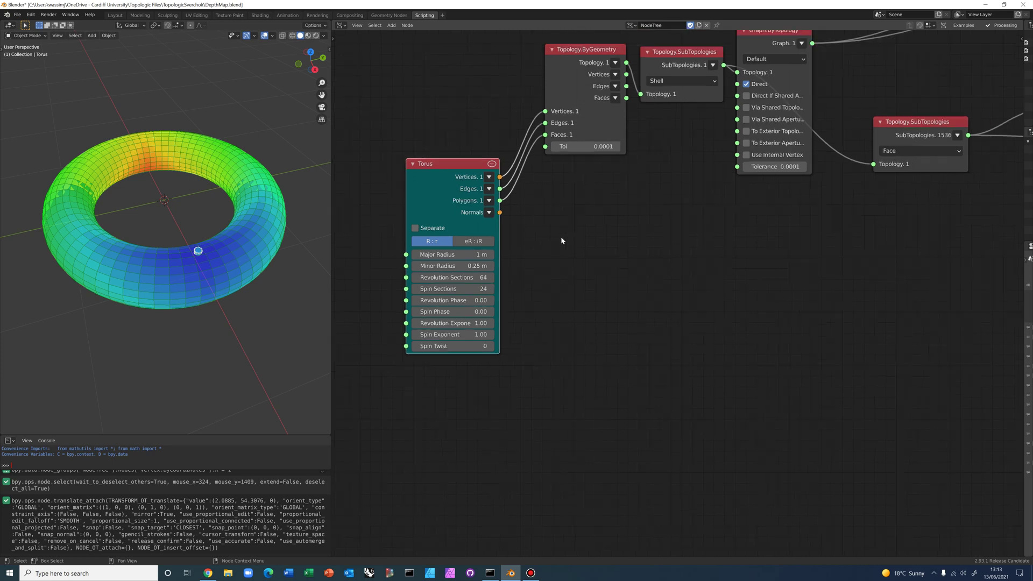
middle_click_drag(557, 244, 489, 347)
scroll(489, 352, "up", 1)
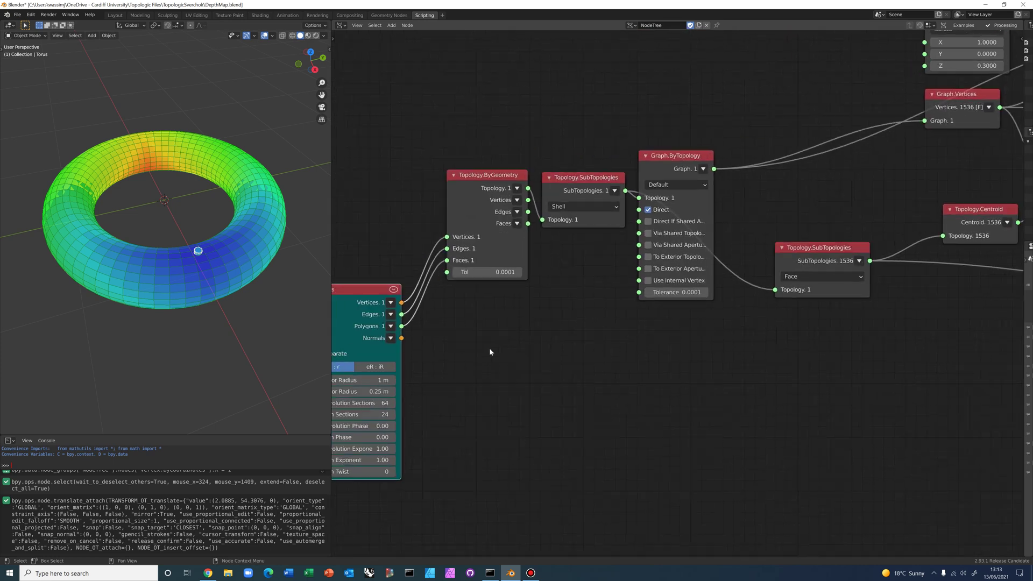
left_click_drag(480, 177, 444, 242)
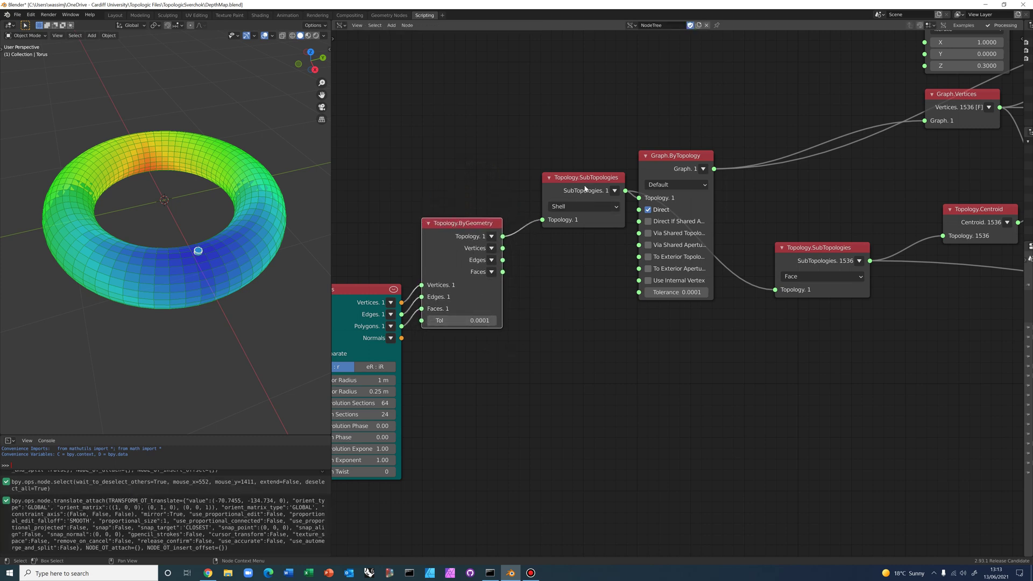
left_click_drag(588, 177, 571, 192)
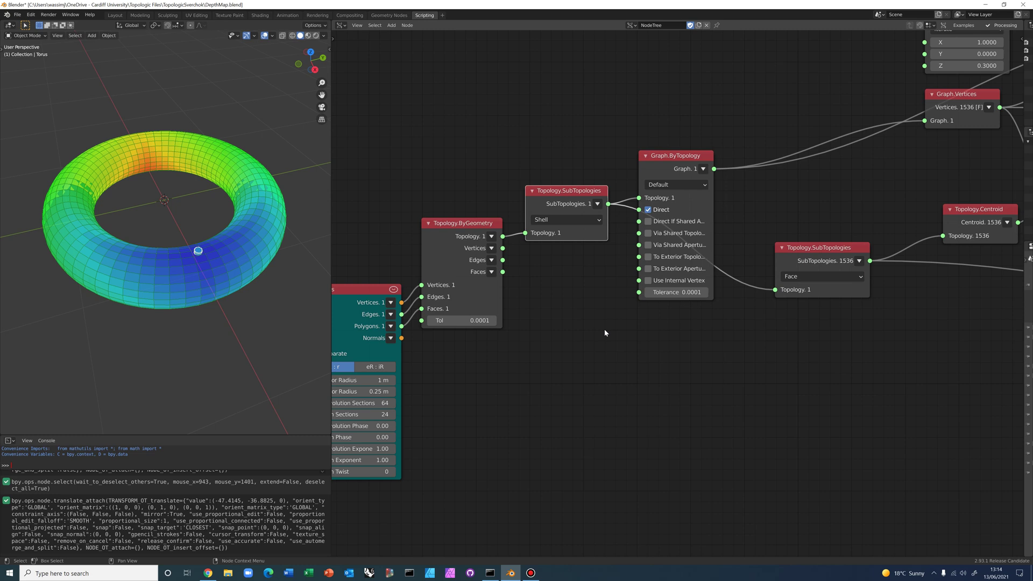
left_click_drag(682, 158, 683, 142)
Step: Move the Vertex.ByCoordinates node up and away from the Graph.Vertices node
middle_click_drag(603, 270, 414, 325)
scroll(455, 283, "up", 4)
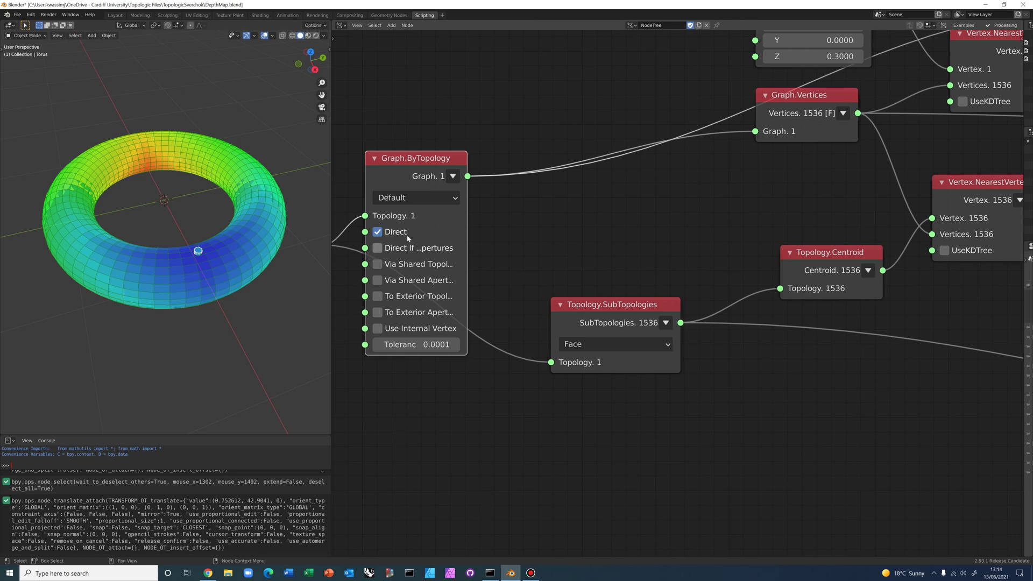
scroll(497, 299, "down", 2)
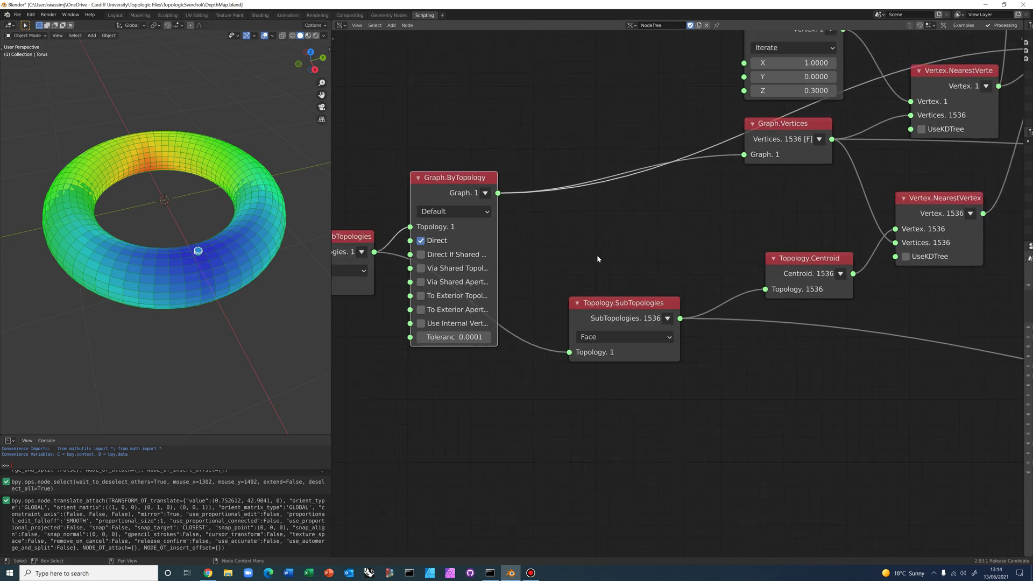
middle_click_drag(596, 254, 538, 395)
scroll(537, 395, "down", 1)
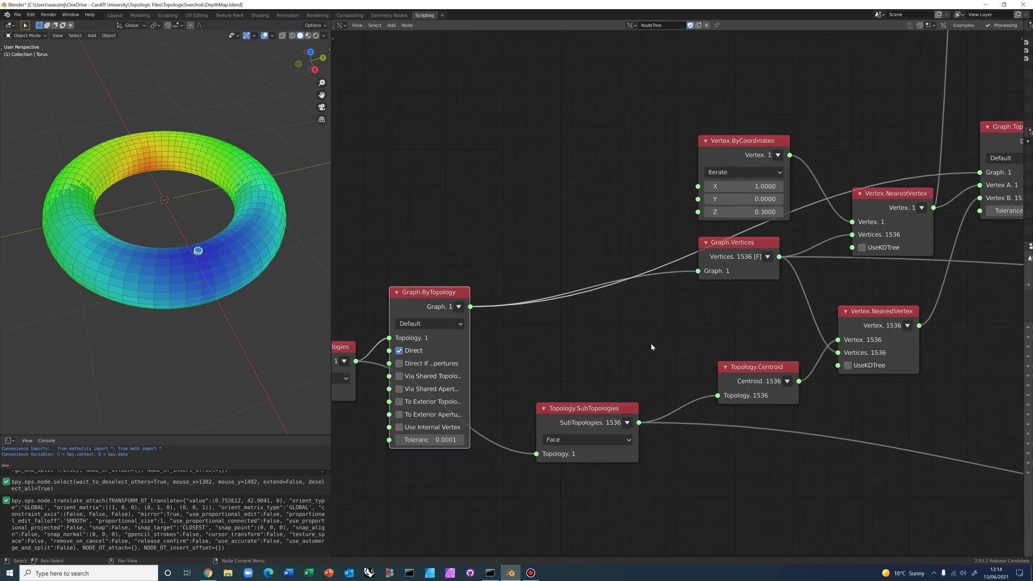
middle_click_drag(667, 332, 473, 367)
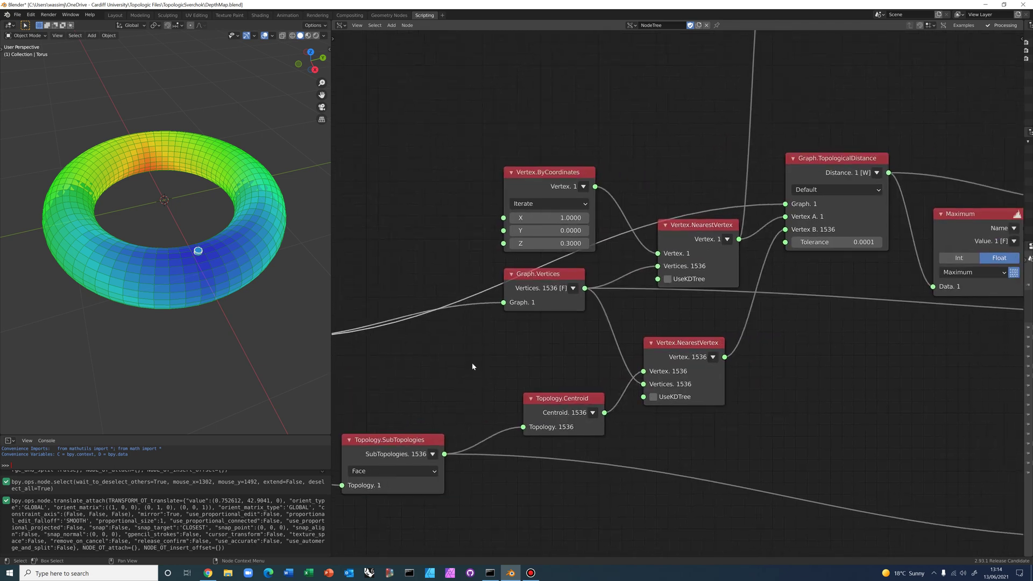
scroll(473, 367, "down", 2)
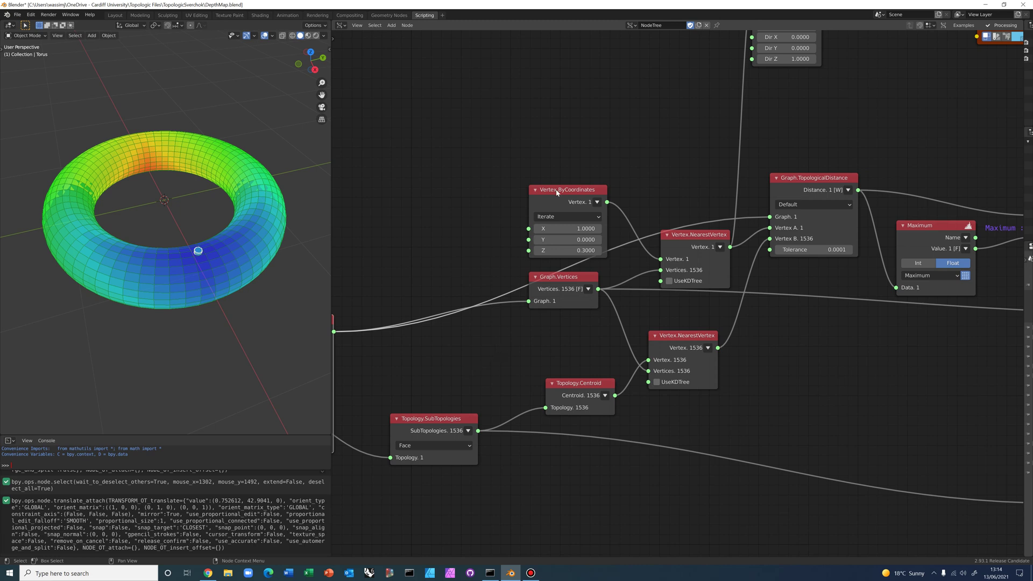
left_click_drag(557, 192, 537, 170)
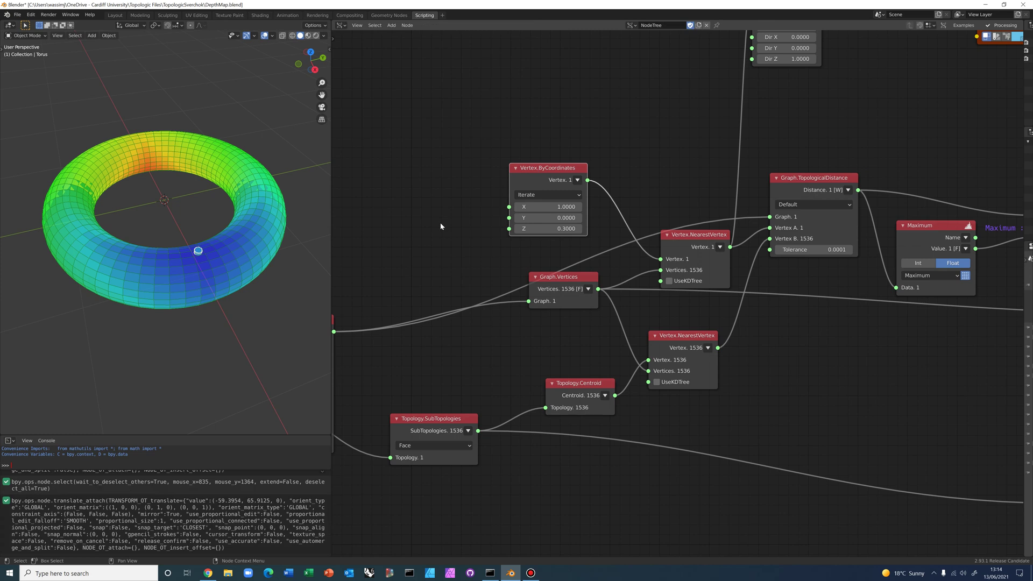
Step: Move the Graph.Vertices node further down, away from the two Vertex.NearestVertex nodes it feeds
scroll(440, 221, "up", 2)
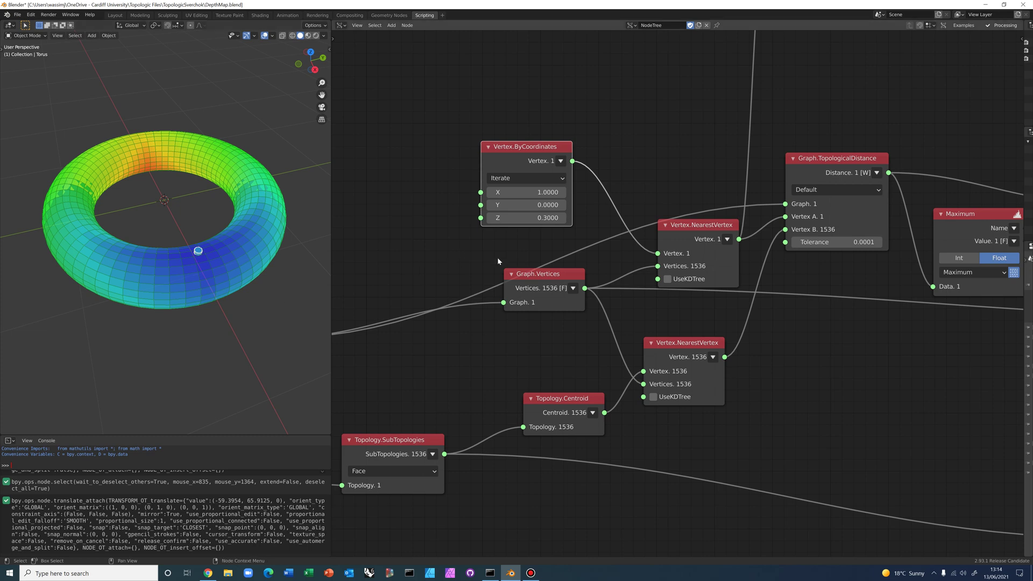
left_click_drag(552, 277, 534, 301)
scroll(542, 295, "up", 1)
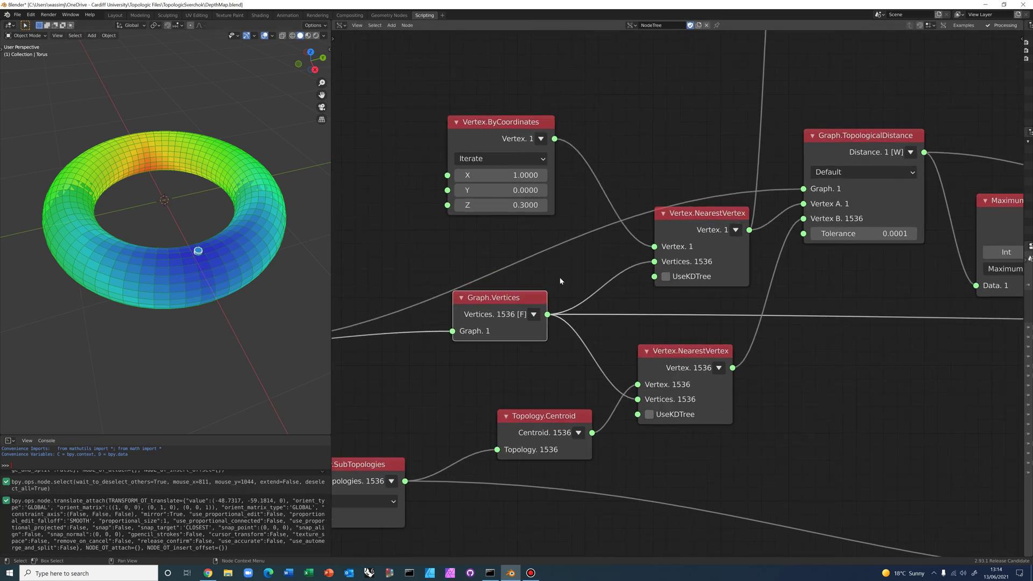
middle_click_drag(611, 256, 683, 217)
scroll(554, 275, "up", 1)
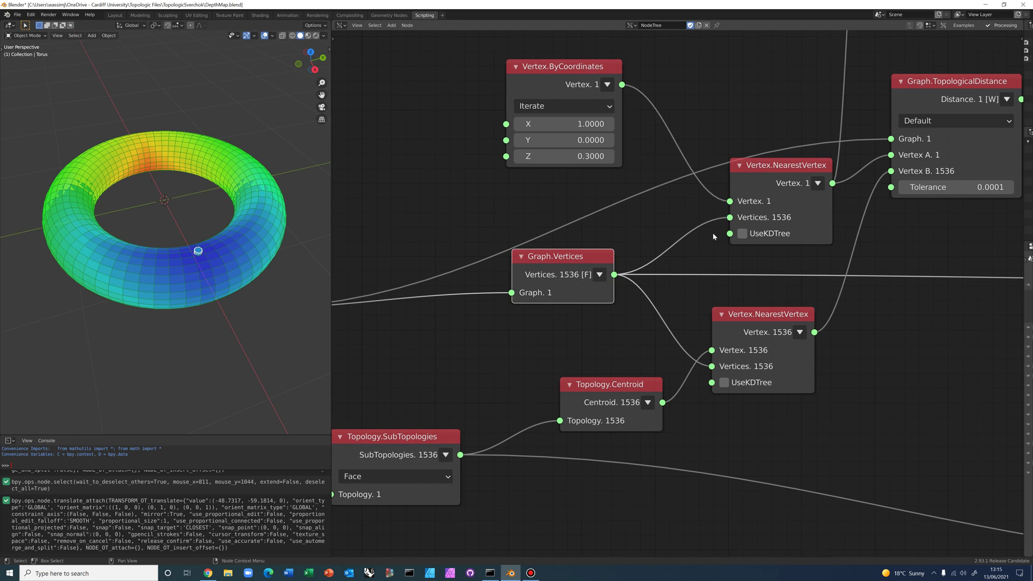
Step: Move the Cell.Cylinder node slightly lower, above the Graph.TopologicalDistance node
scroll(703, 202, "down", 2)
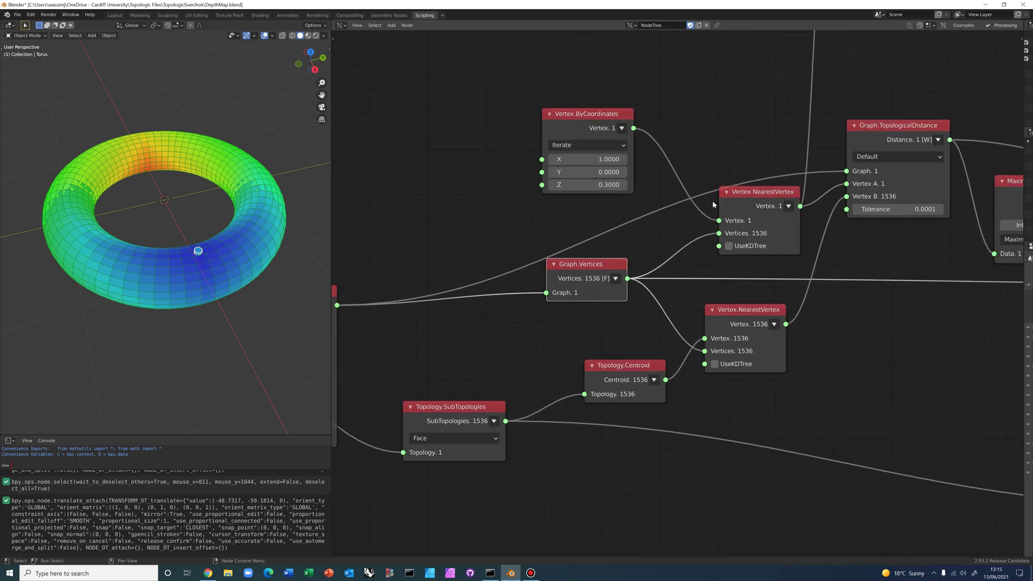
middle_click_drag(588, 299, 496, 384)
scroll(694, 167, "down", 4)
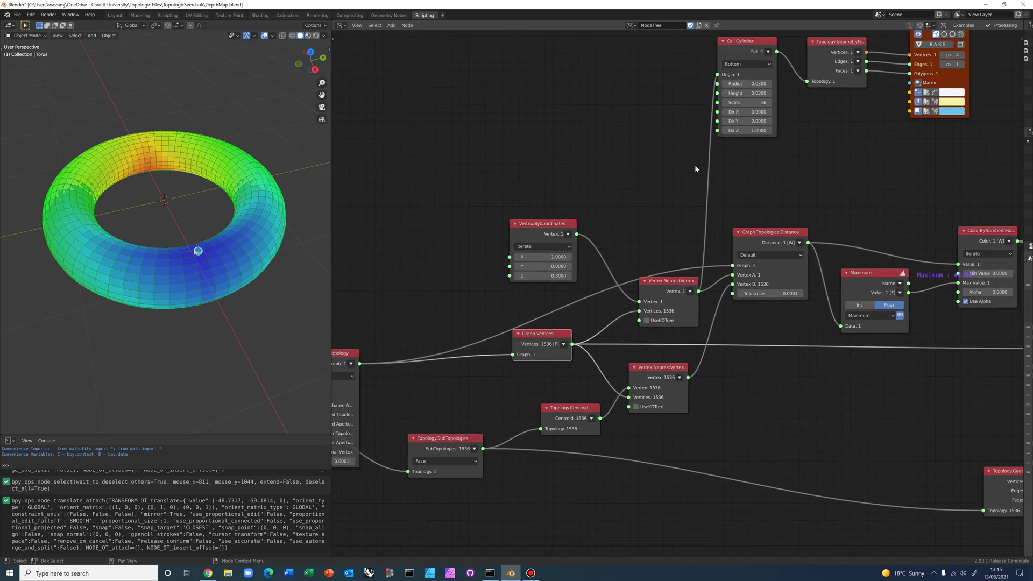
middle_click_drag(608, 287, 562, 353)
left_click_drag(693, 111, 698, 140)
scroll(764, 172, "up", 1)
Step: Turn the display of the Temporal Viewer connected to the Cell.Cylinder geometry off and back on
middle_click_drag(632, 245, 456, 301)
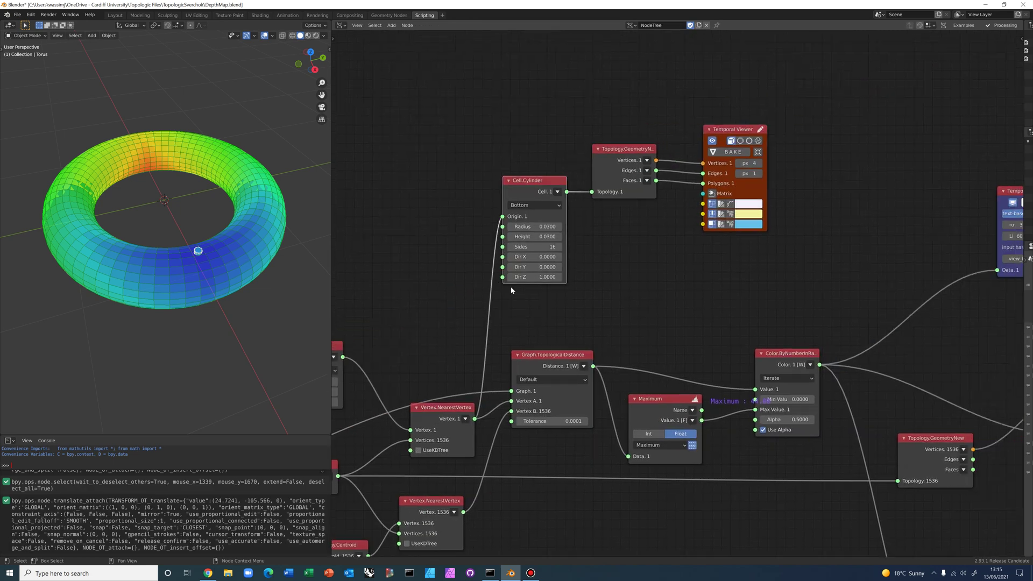
scroll(589, 260, "up", 1)
scroll(589, 259, "up", 1)
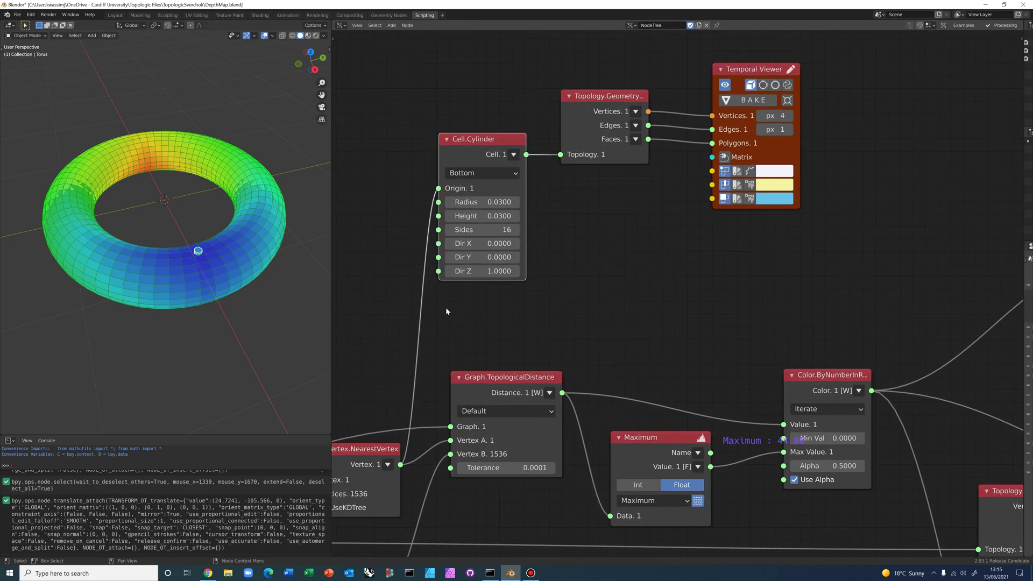
left_click(725, 86)
left_click(725, 88)
scroll(612, 306, "up", 1)
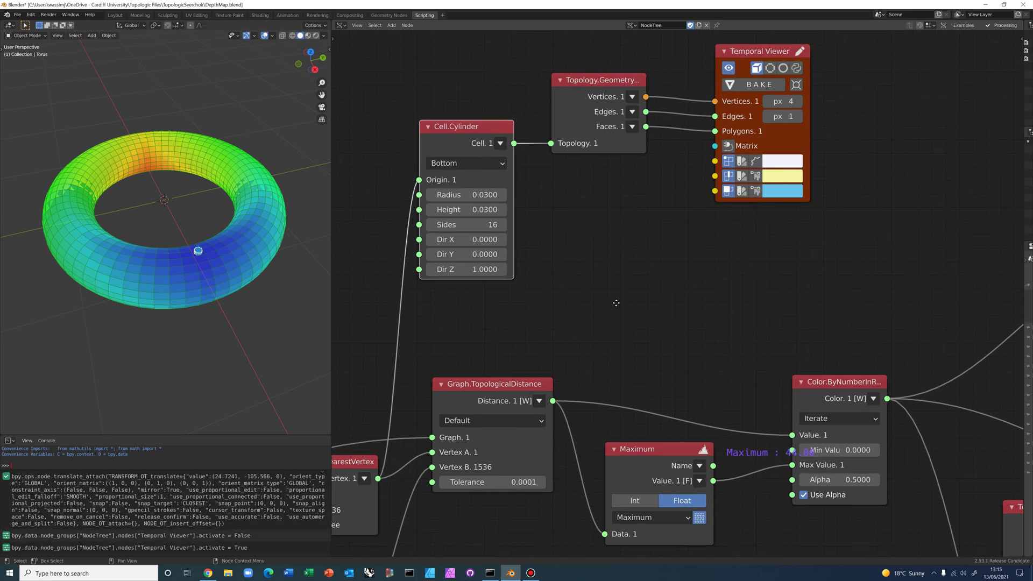
Step: Set the X value of the Vertex.ByCoordinates node to -1 and inspect the recoloured torus from below and above
middle_click_drag(615, 302, 872, 185)
scroll(843, 217, "down", 3)
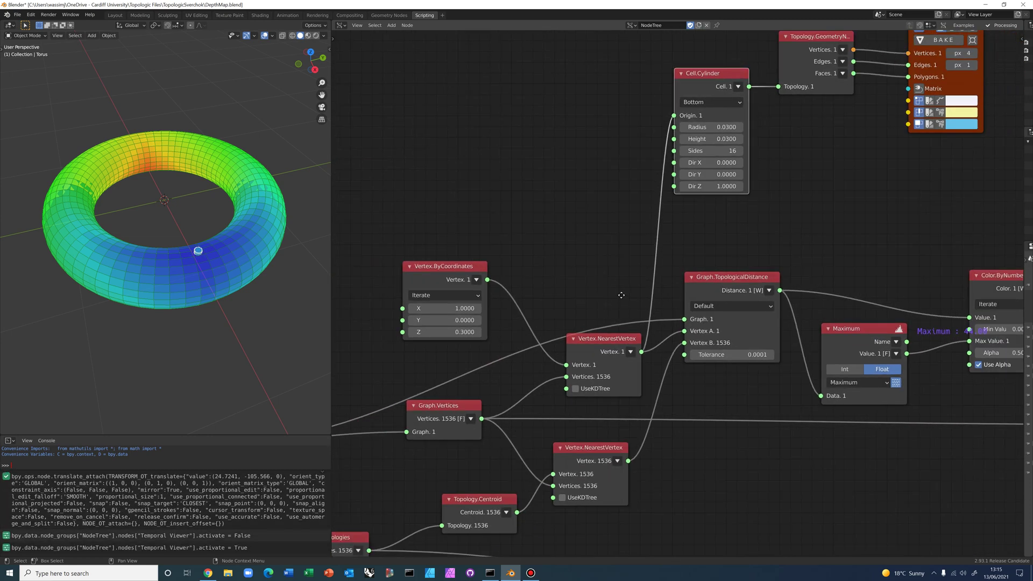
middle_click_drag(622, 295, 651, 287)
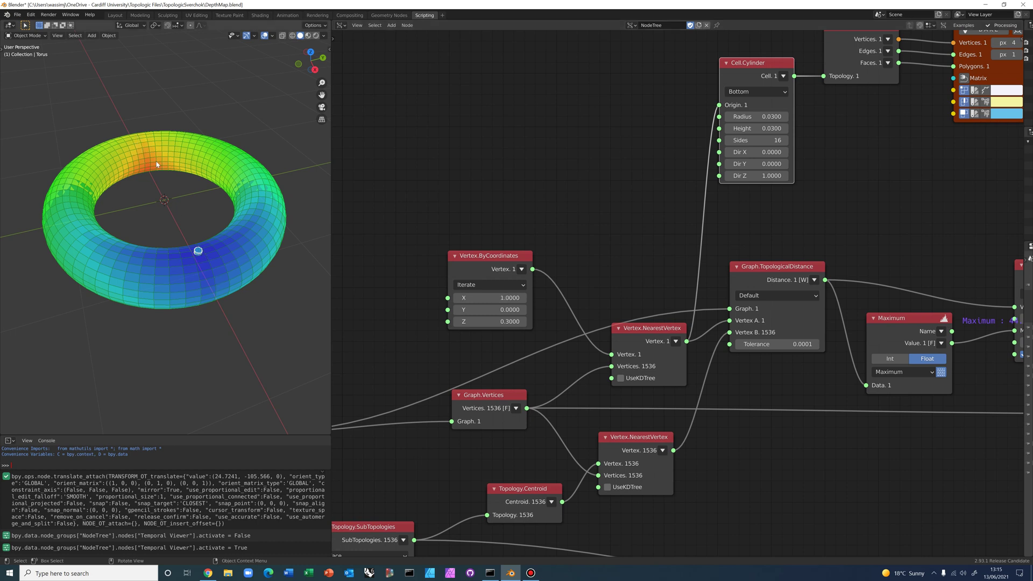
left_click(487, 297)
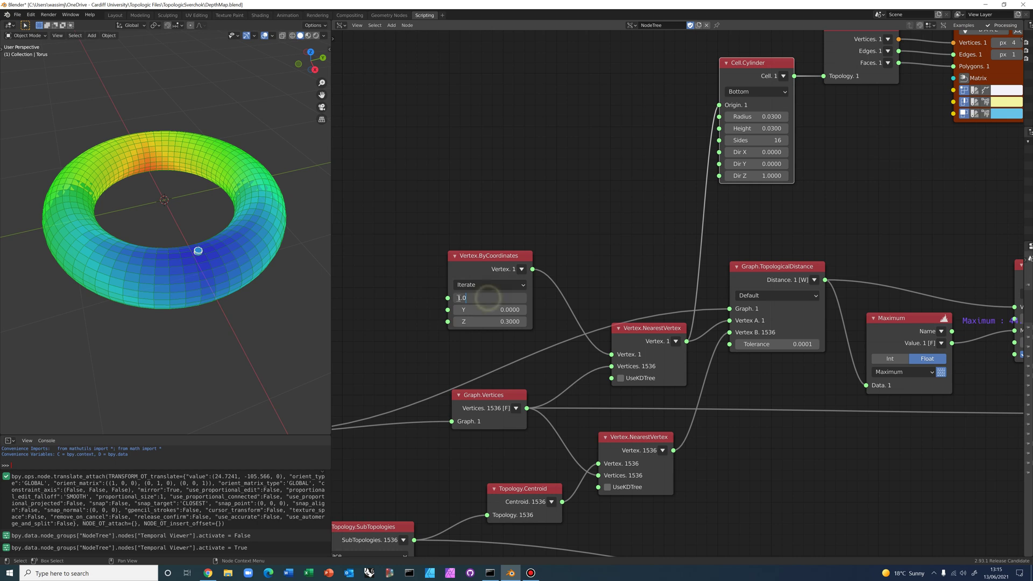
type("-1")
key("Return")
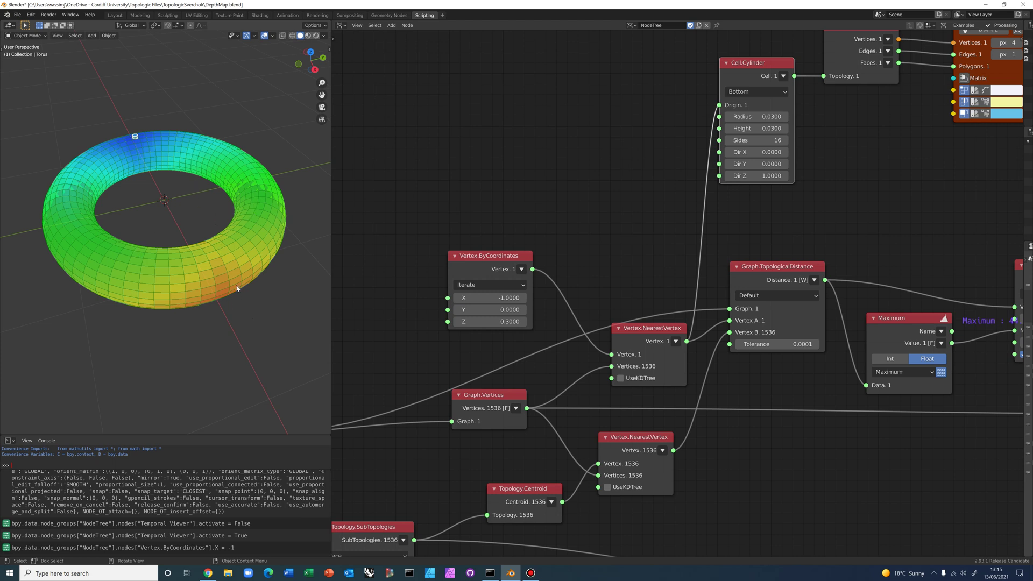
middle_click_drag(237, 289, 202, 159)
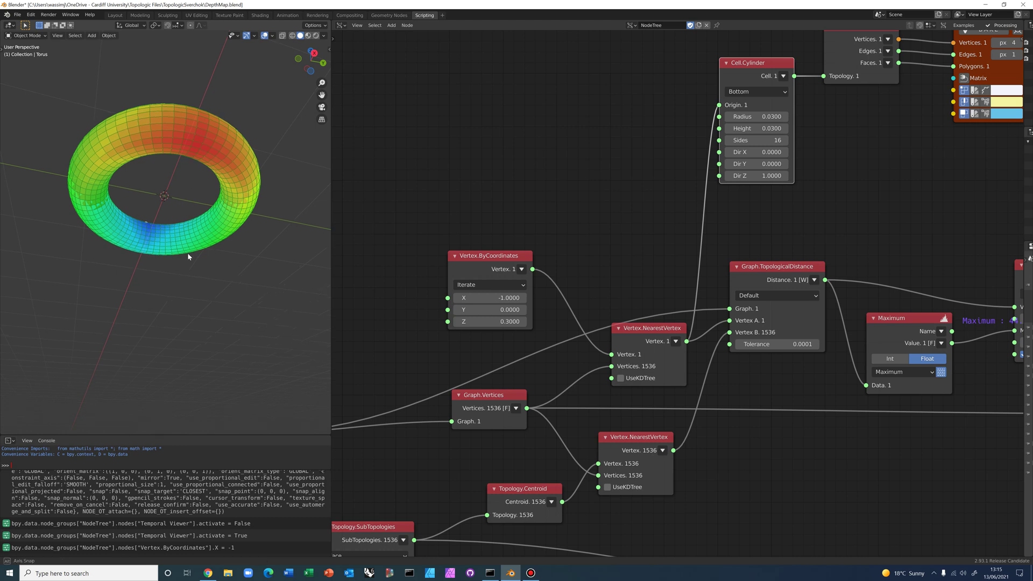
middle_click_drag(188, 253, 189, 289)
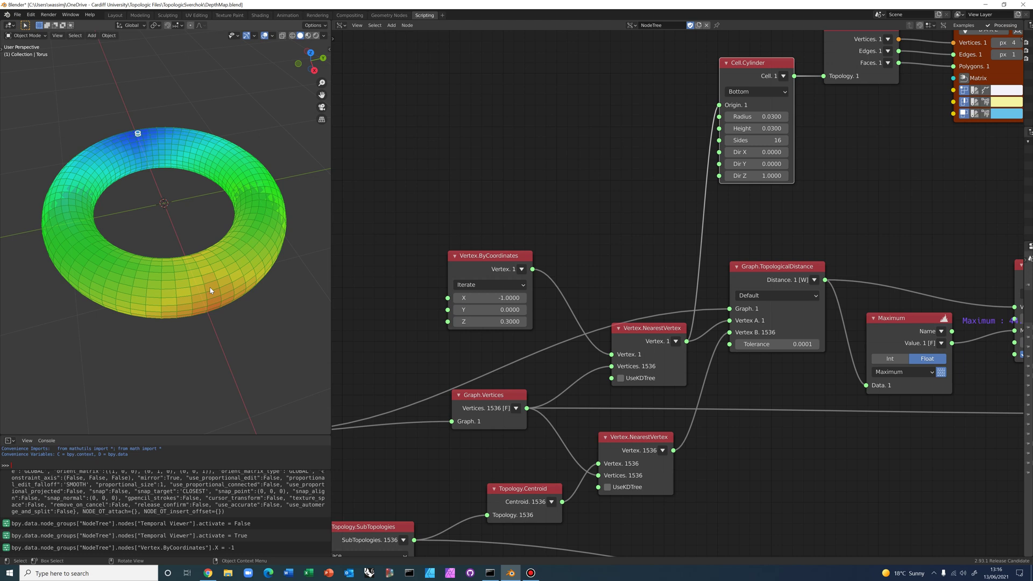
Step: Move the Vertex.NearestVertex node fed by Vertex.ByCoordinates slightly up and away from the Graph.TopologicalDistance node
scroll(706, 298, "up", 1)
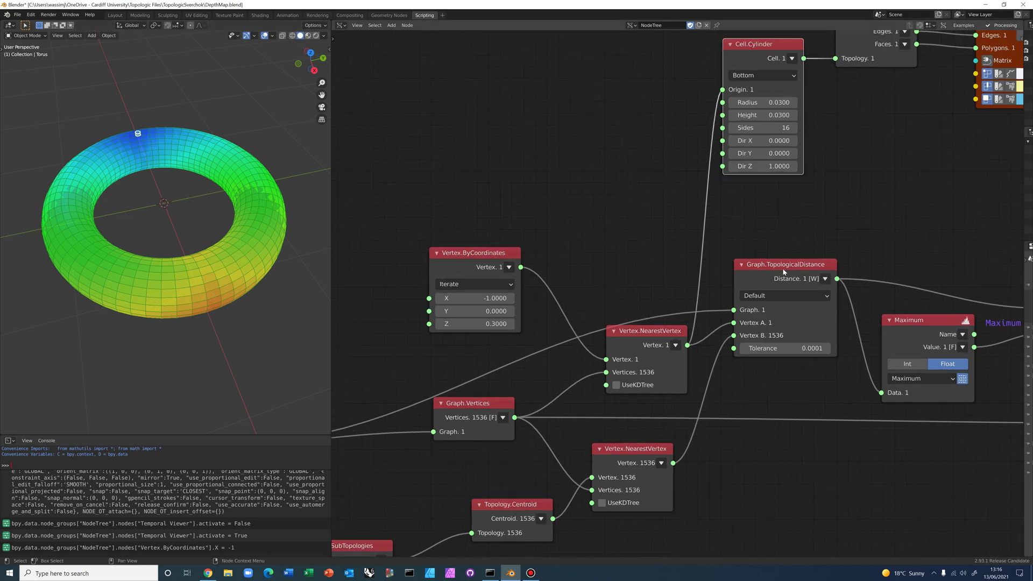
middle_click_drag(781, 240, 591, 238)
scroll(590, 237, "up", 1)
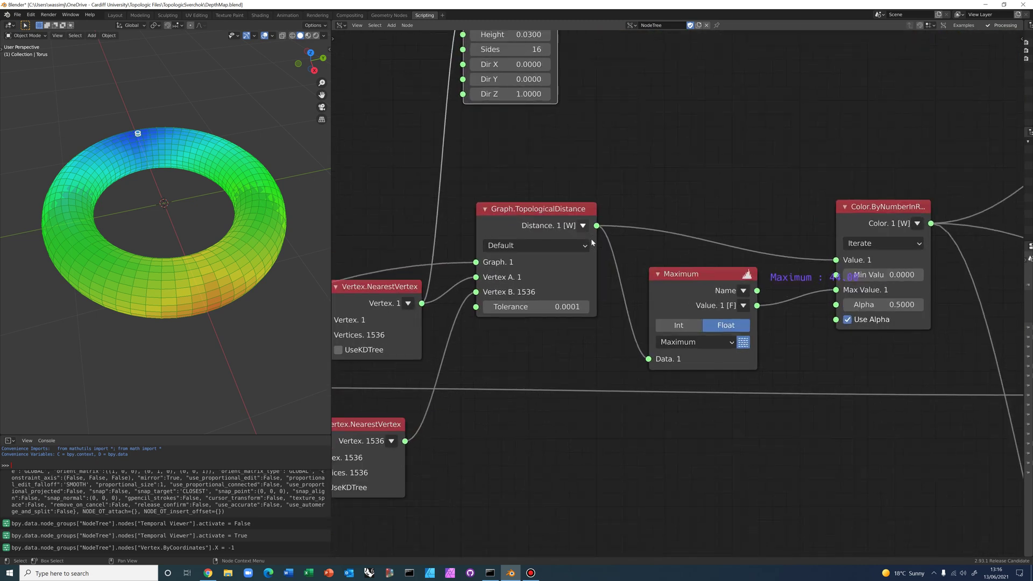
scroll(555, 329, "down", 2)
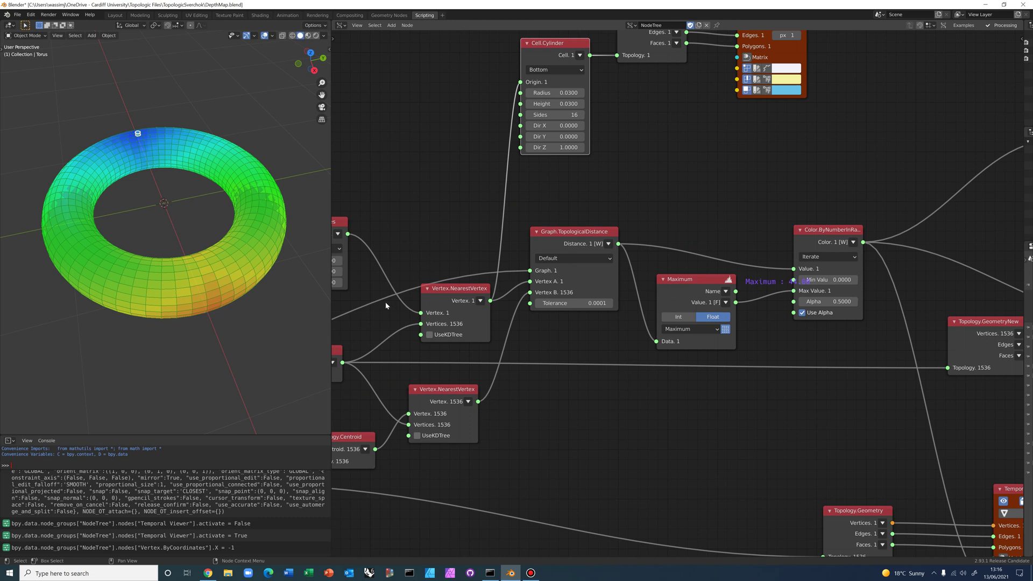
left_click_drag(475, 300, 465, 296)
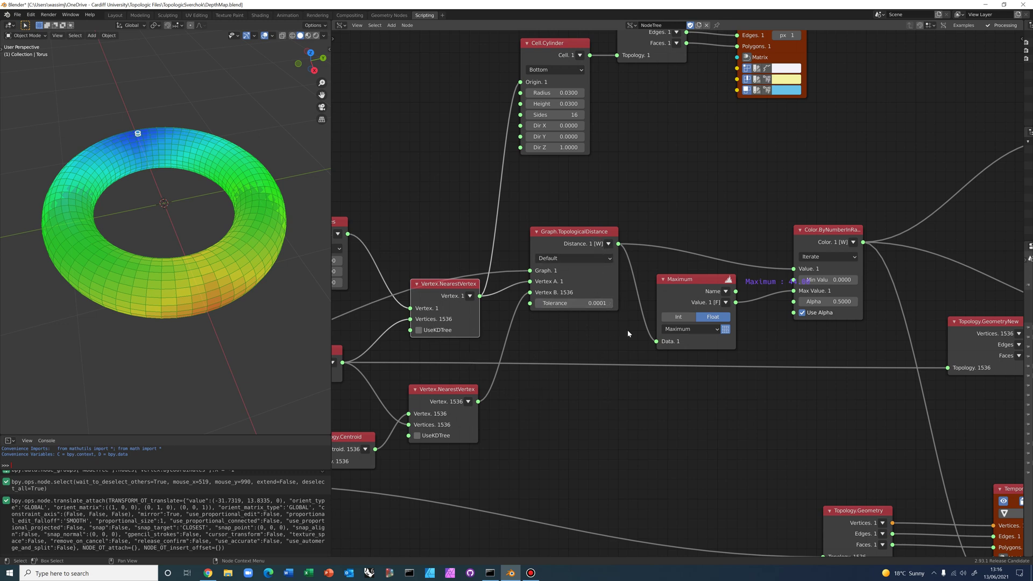
Step: Widen the Color.ByNumberInRange node and move it up, clear of the Maximum node's value label
scroll(626, 356, "down", 1)
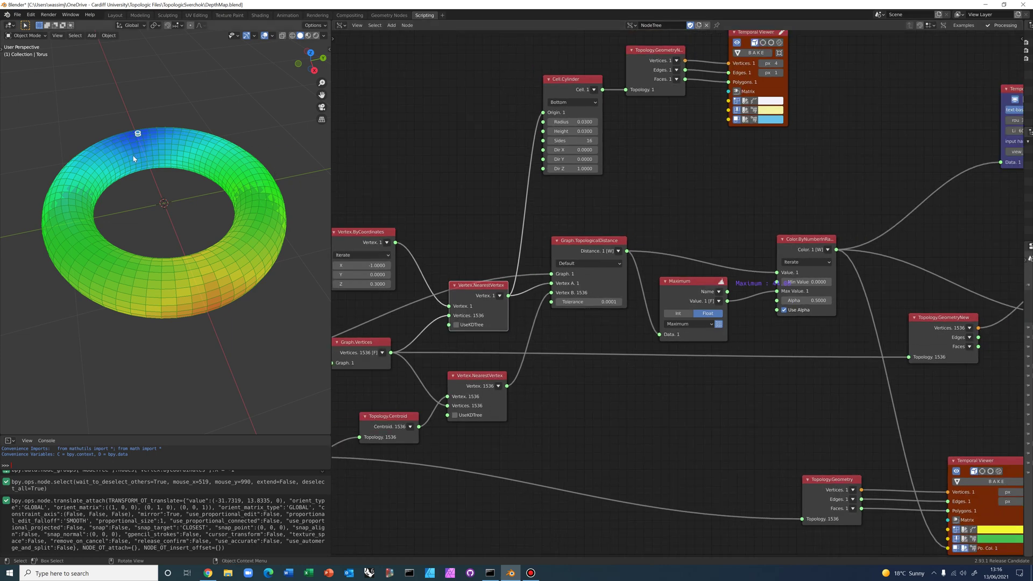
middle_click_drag(761, 333, 631, 321)
scroll(631, 322, "up", 1)
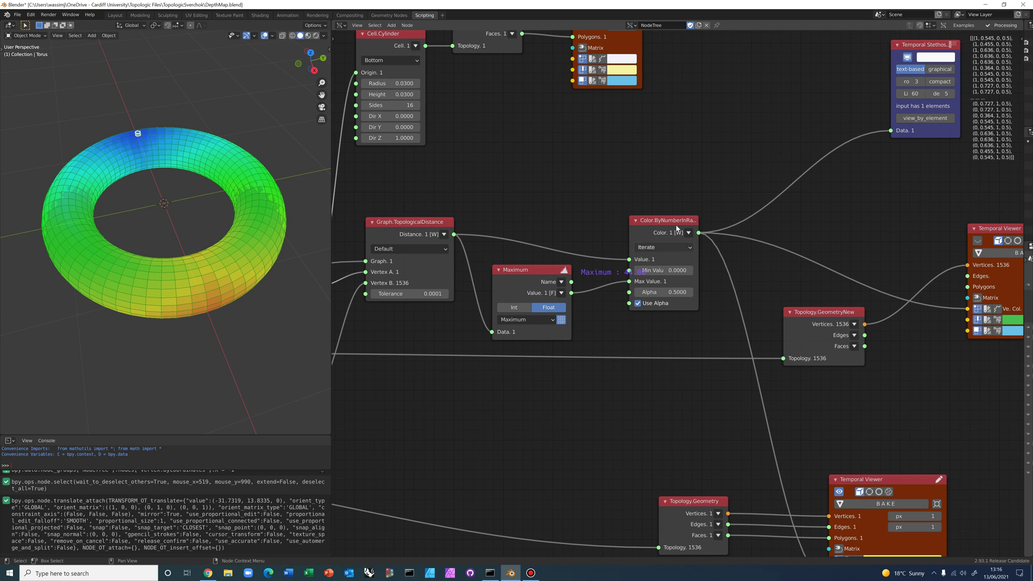
left_click_drag(630, 226, 609, 229)
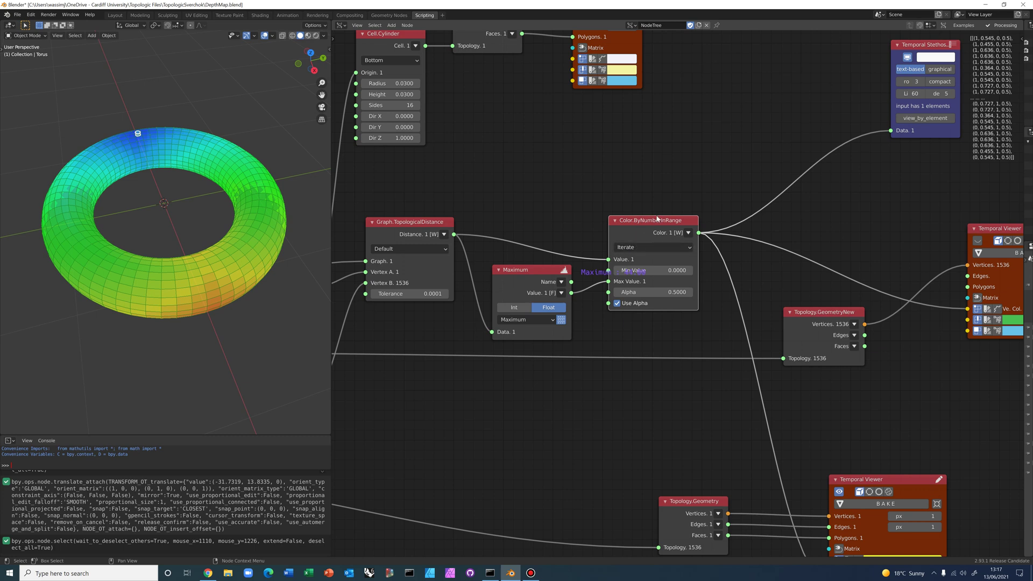
scroll(657, 218, "up", 2)
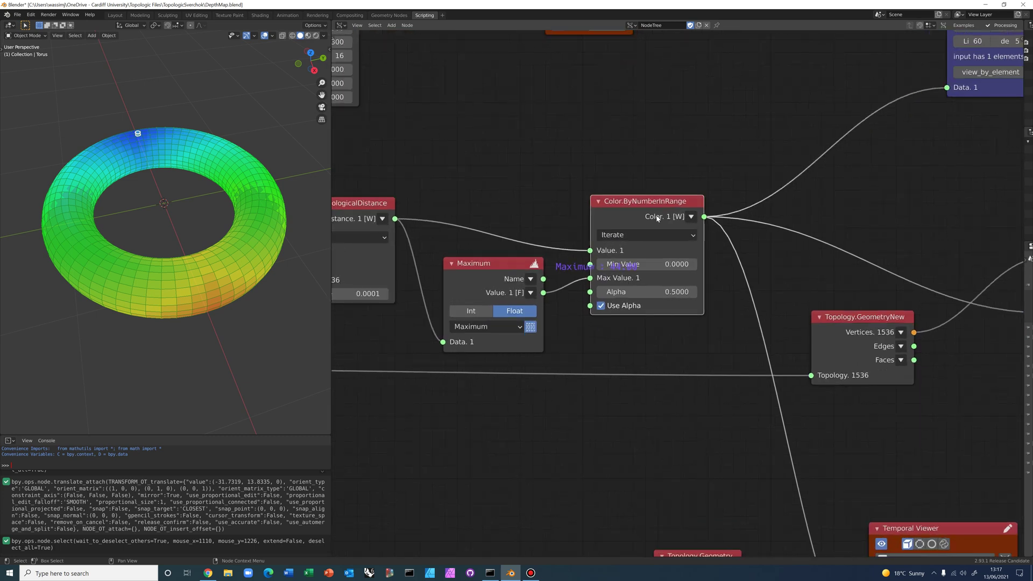
left_click_drag(652, 201, 651, 142)
scroll(682, 191, "up", 1)
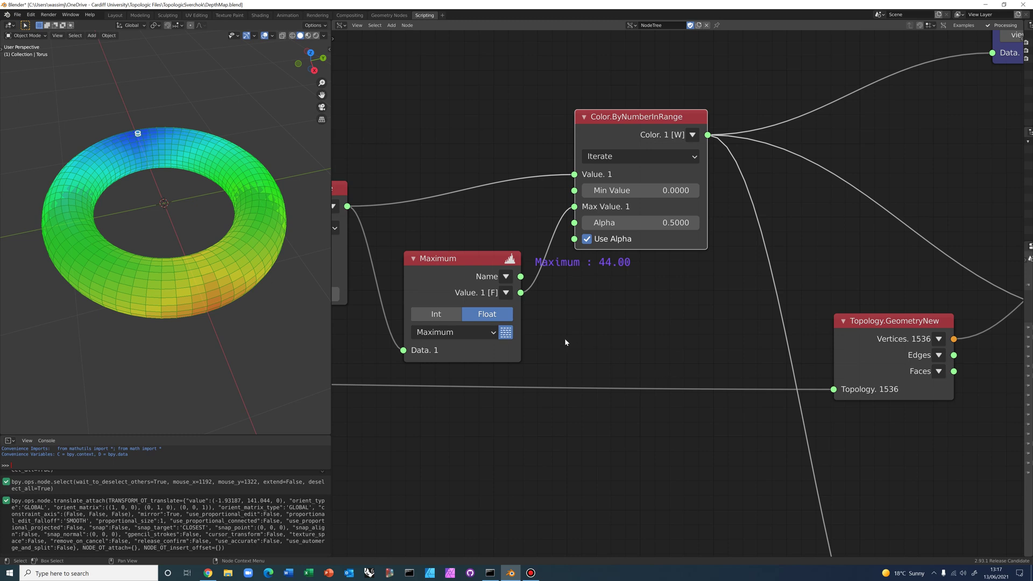
Step: Move the Maximum node slightly down and away from the Color.ByNumberInRange node
scroll(474, 289, "down", 1)
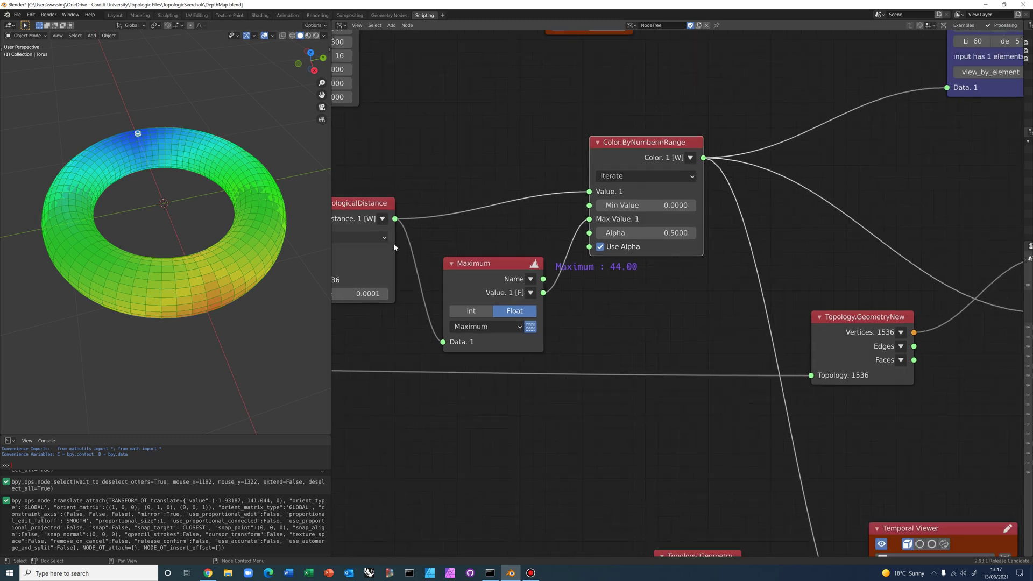
scroll(506, 252, "up", 2)
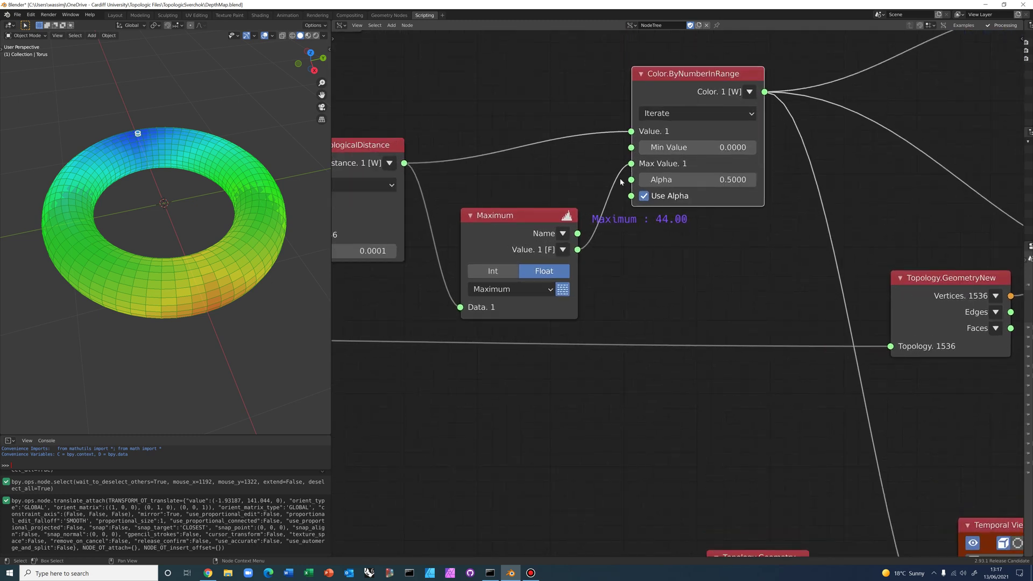
left_click_drag(526, 222, 516, 226)
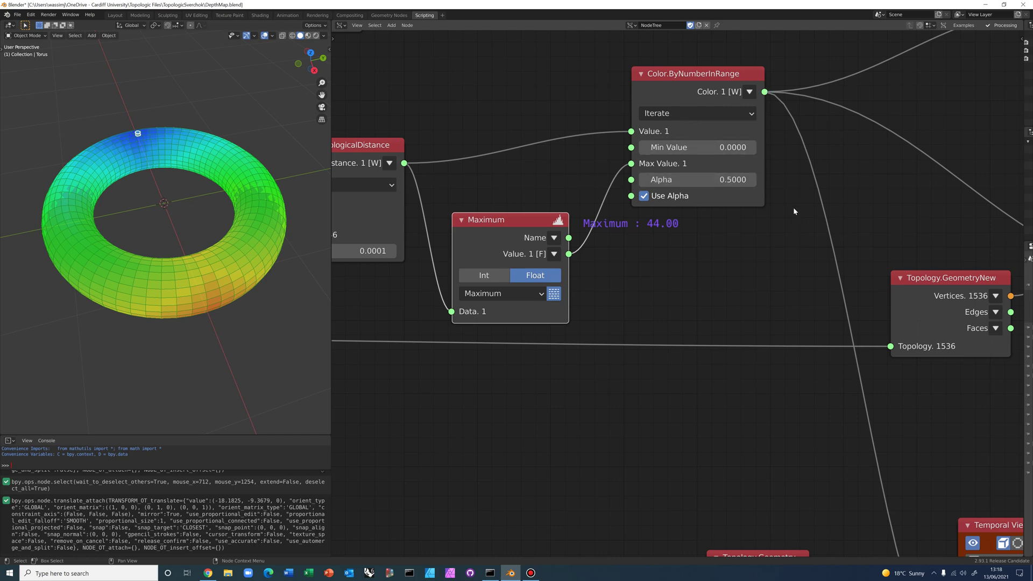
Step: Examine the colour list in the Temporal Stethoscope, the Temporal Viewer nodes using those colours, and the coloured torus
scroll(794, 208, "down", 3)
scroll(900, 120, "up", 3)
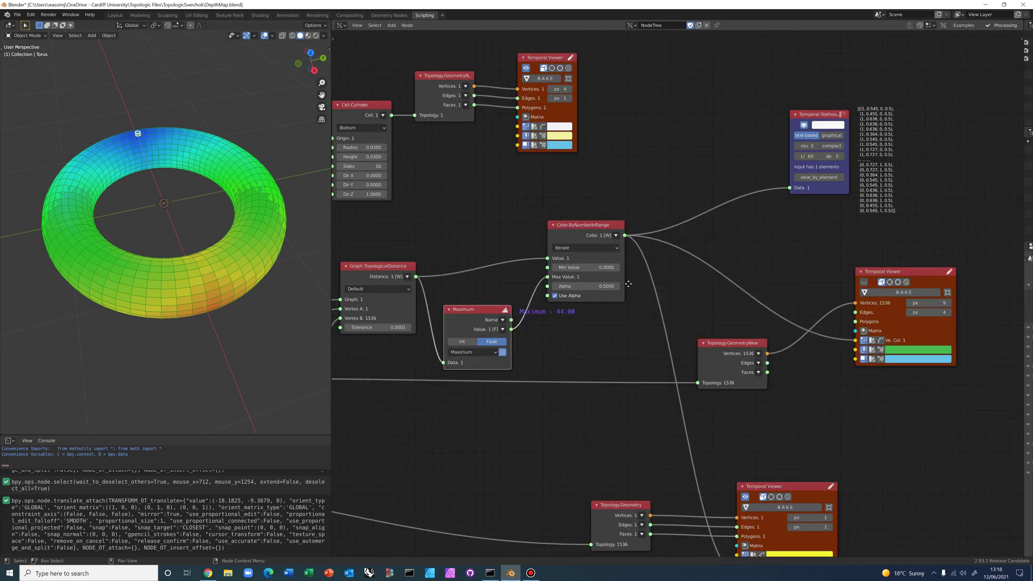
scroll(756, 245, "up", 1)
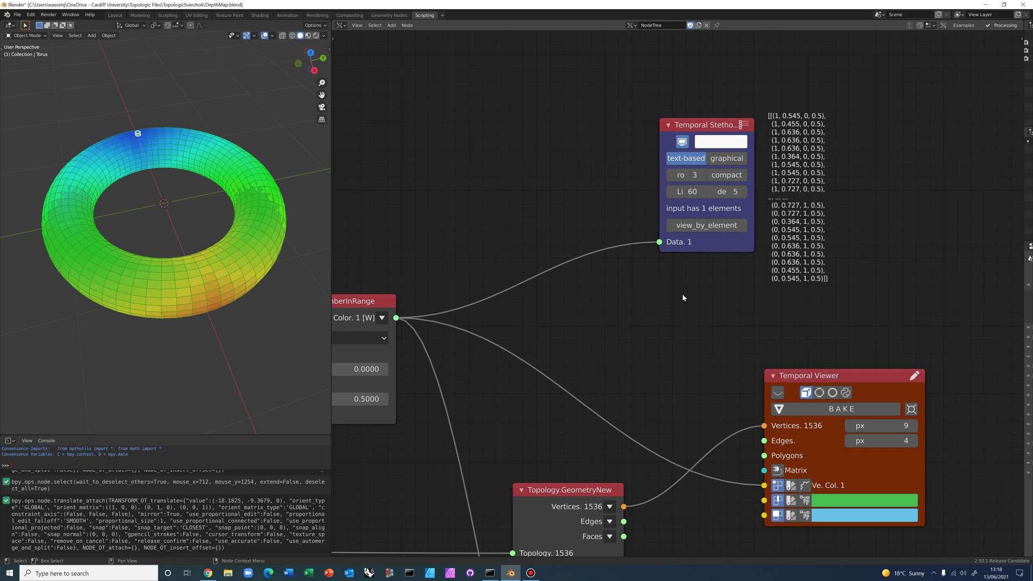
scroll(686, 304, "down", 2)
scroll(686, 305, "down", 1)
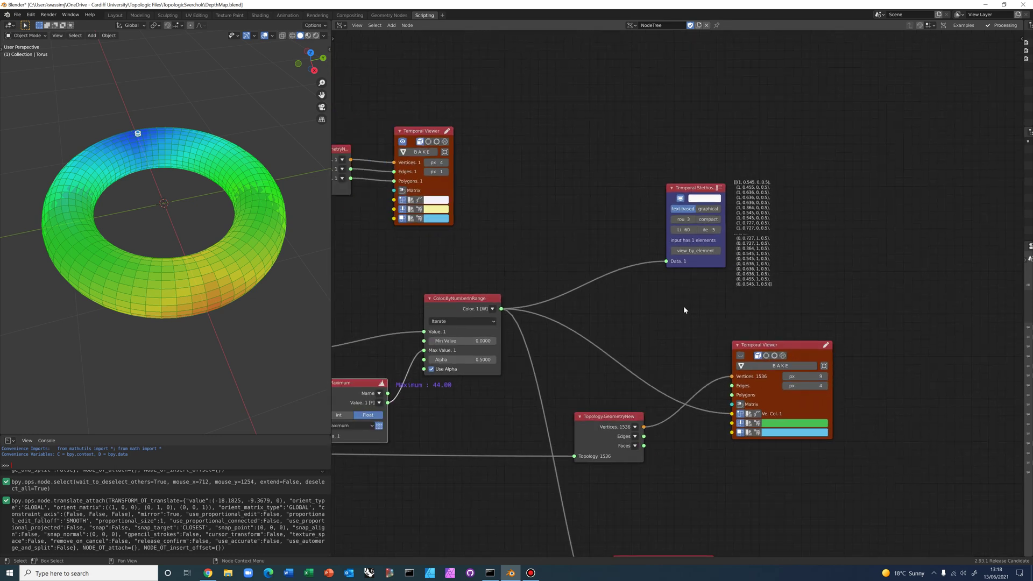
middle_click_drag(504, 400, 618, 283)
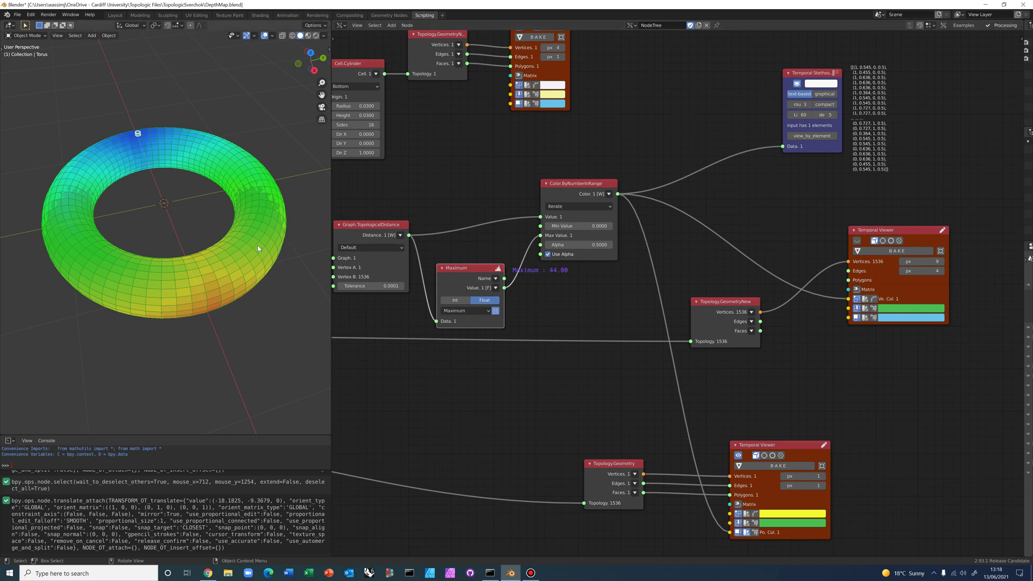
middle_click_drag(223, 232, 233, 205)
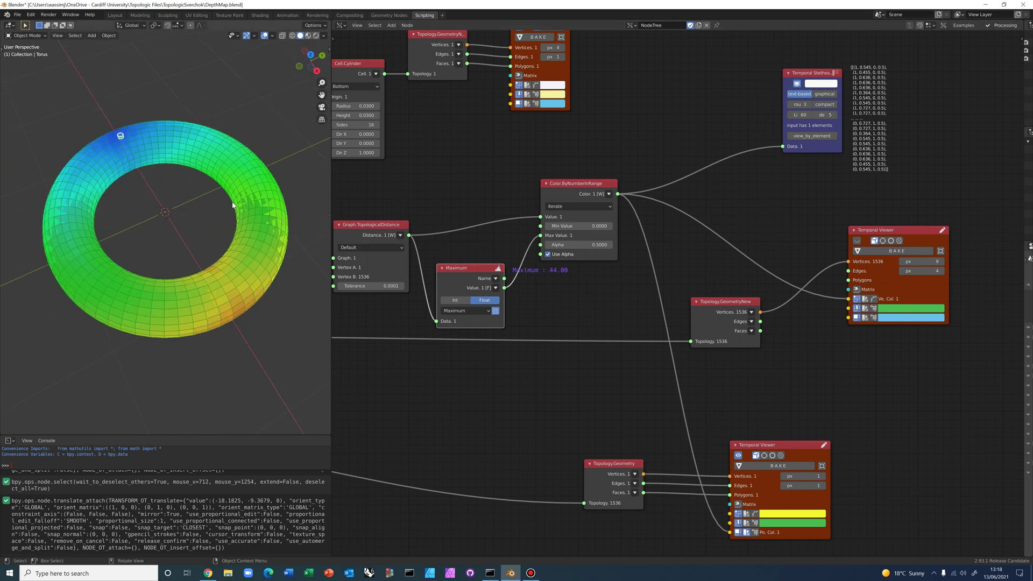
scroll(376, 301, "up", 1)
middle_click_drag(420, 328, 540, 326)
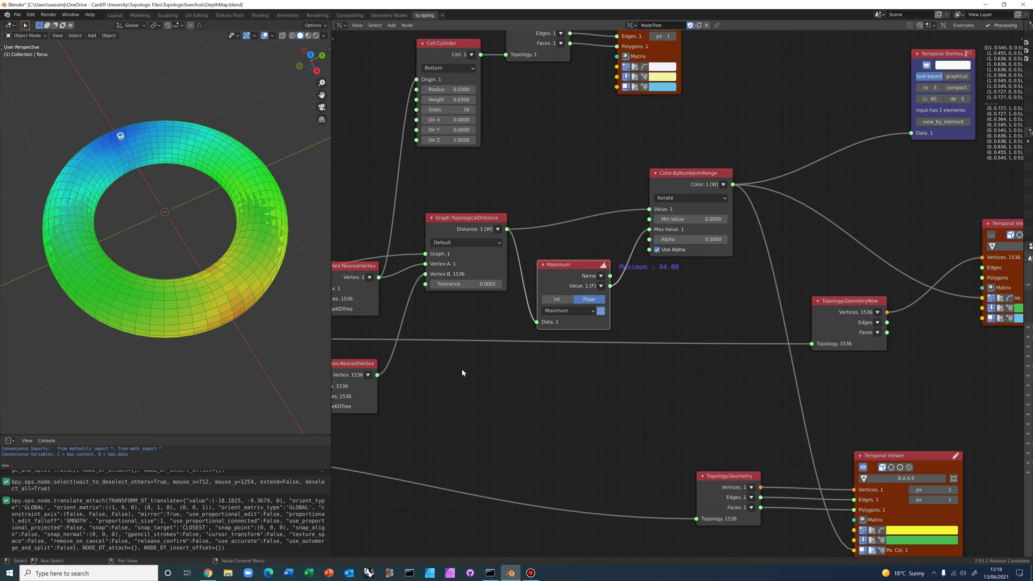
Step: Move the Topology.SubTopologies node set to Face further down, below the Topology.Centroid node it feeds
scroll(461, 370, "down", 3)
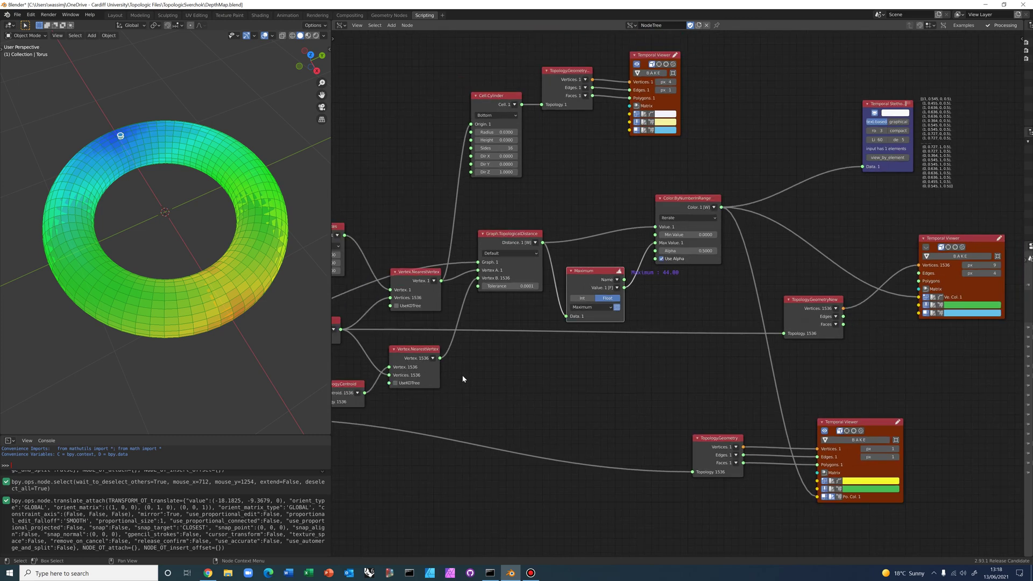
middle_click_drag(476, 378, 584, 274)
scroll(584, 275, "down", 1)
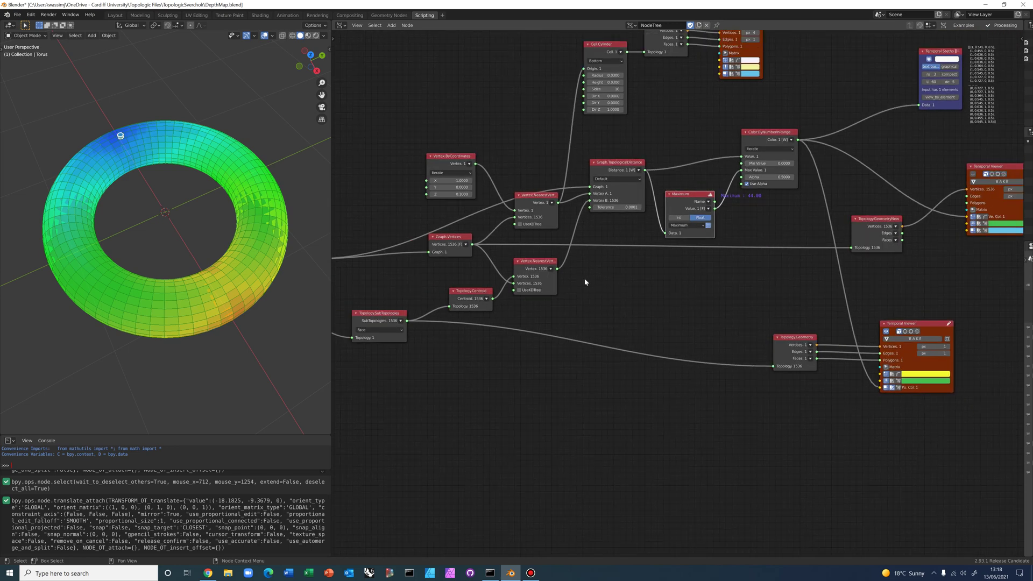
middle_click_drag(466, 365, 590, 350)
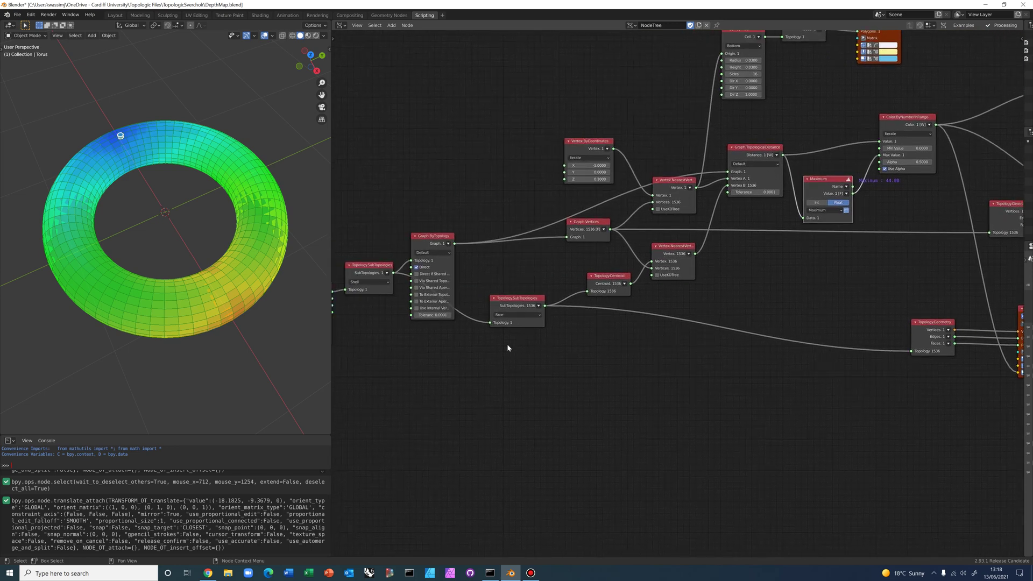
left_click_drag(522, 299, 524, 328)
scroll(523, 330, "up", 2)
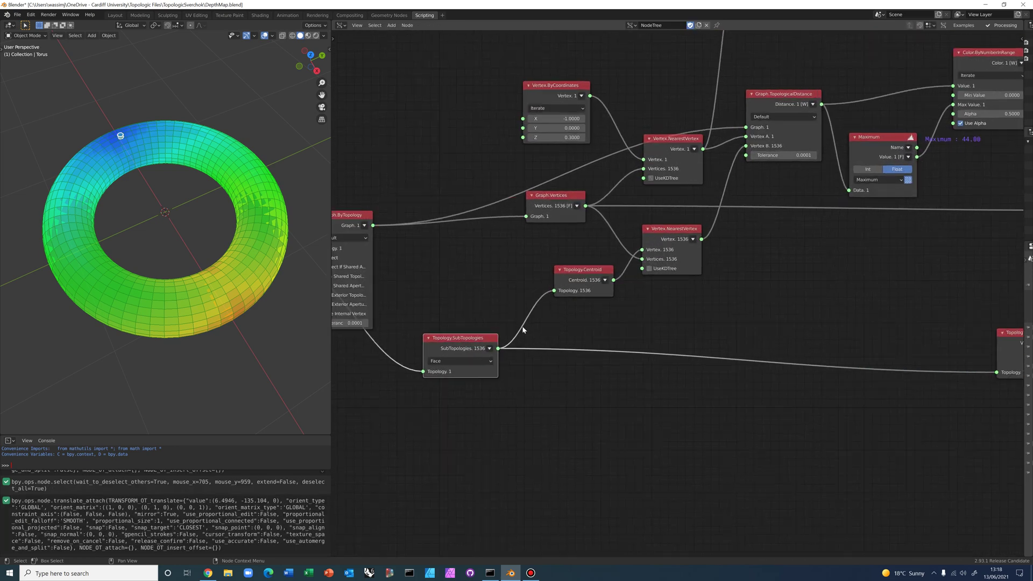
scroll(523, 328, "up", 1)
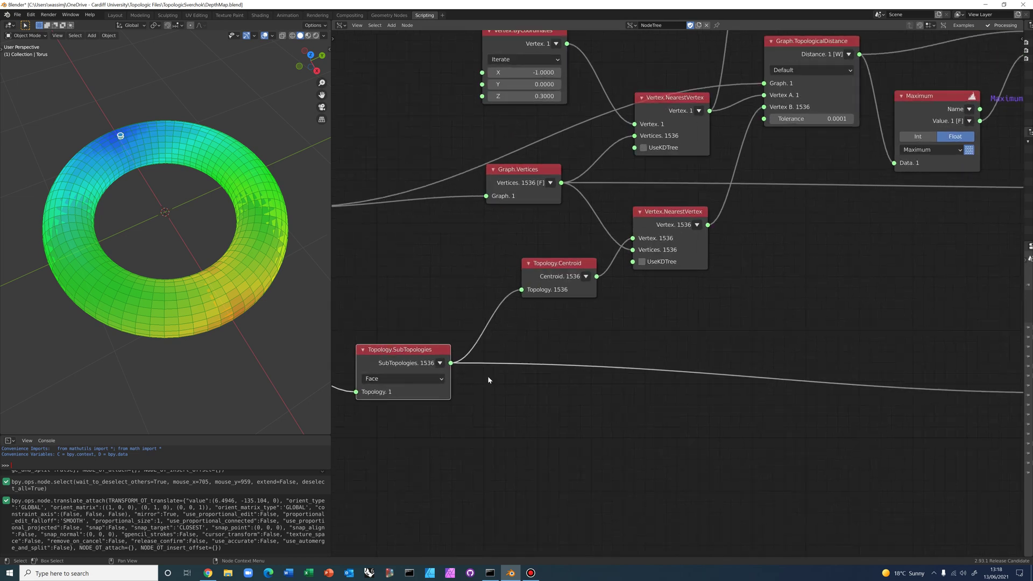
Step: Move the Topology.Centroid node down towards Topology.SubTopologies and nudge the Vertex.NearestVertex node it feeds slightly lower
left_click_drag(565, 267, 530, 283)
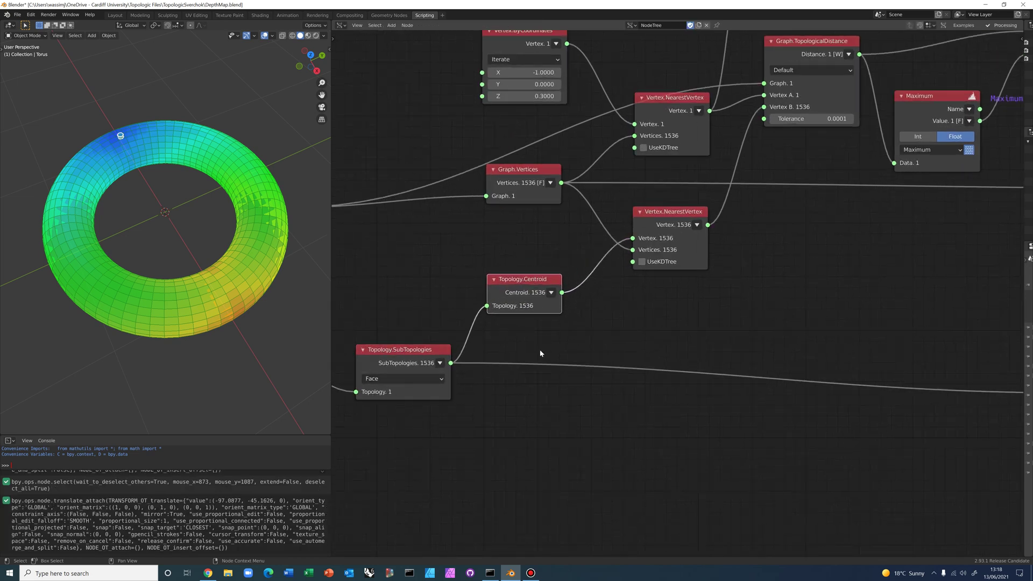
scroll(670, 322, "up", 1)
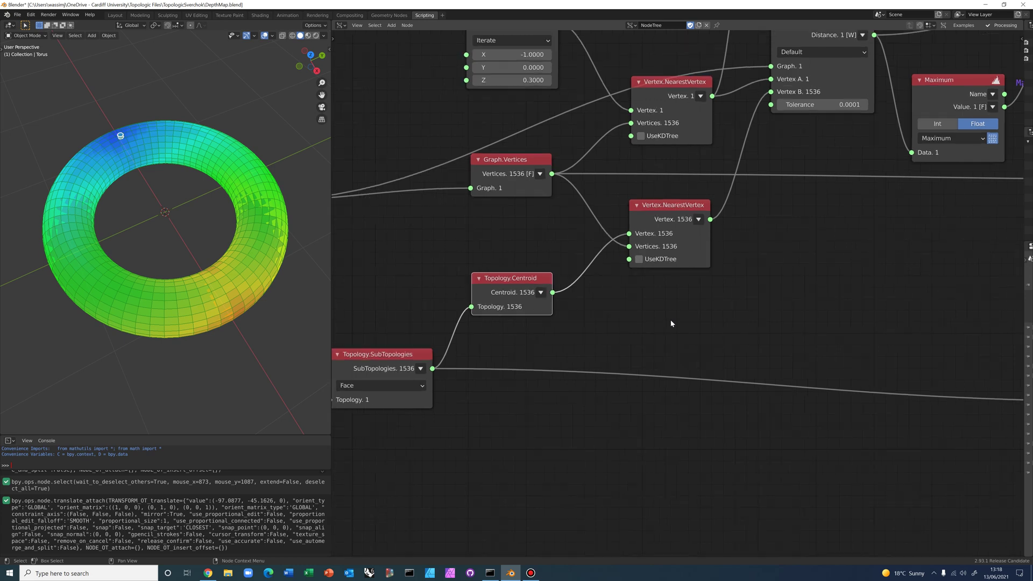
left_click_drag(673, 212, 672, 207)
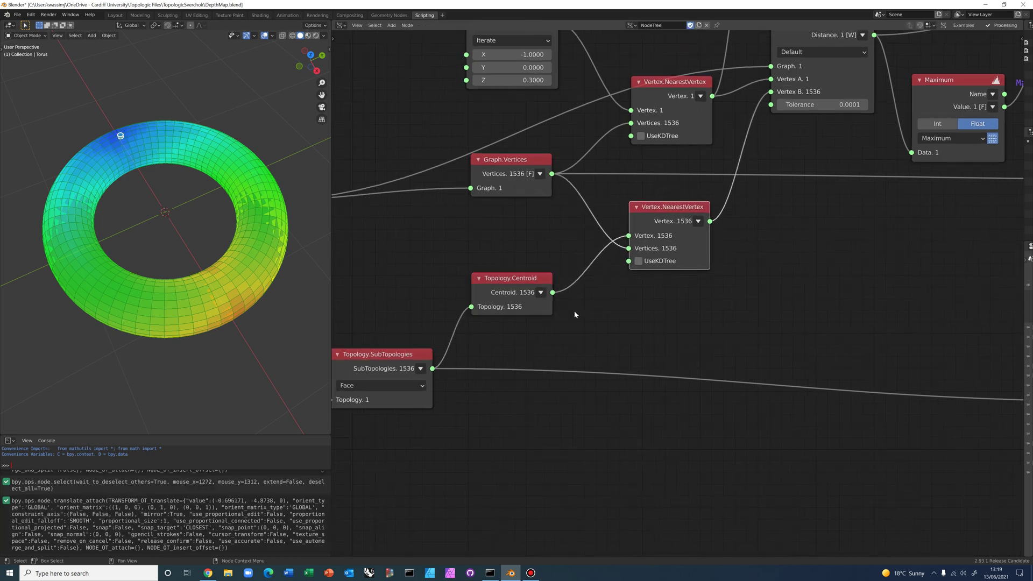
left_click_drag(523, 285, 527, 291)
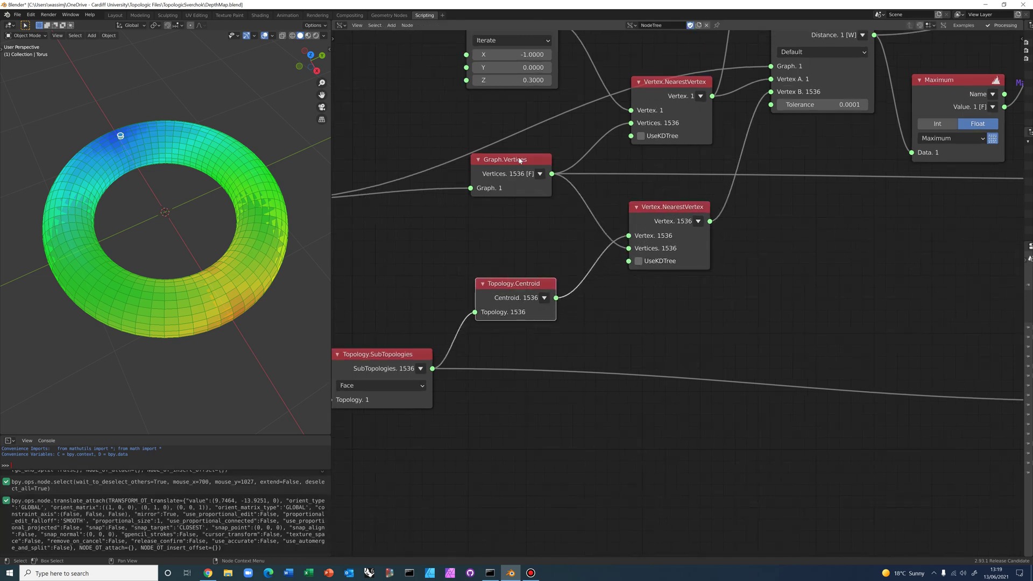
Step: Move the Graph.Vertices node slightly down and the Topology.Centroid node slightly up, bringing them closer together
left_click_drag(520, 160, 517, 170)
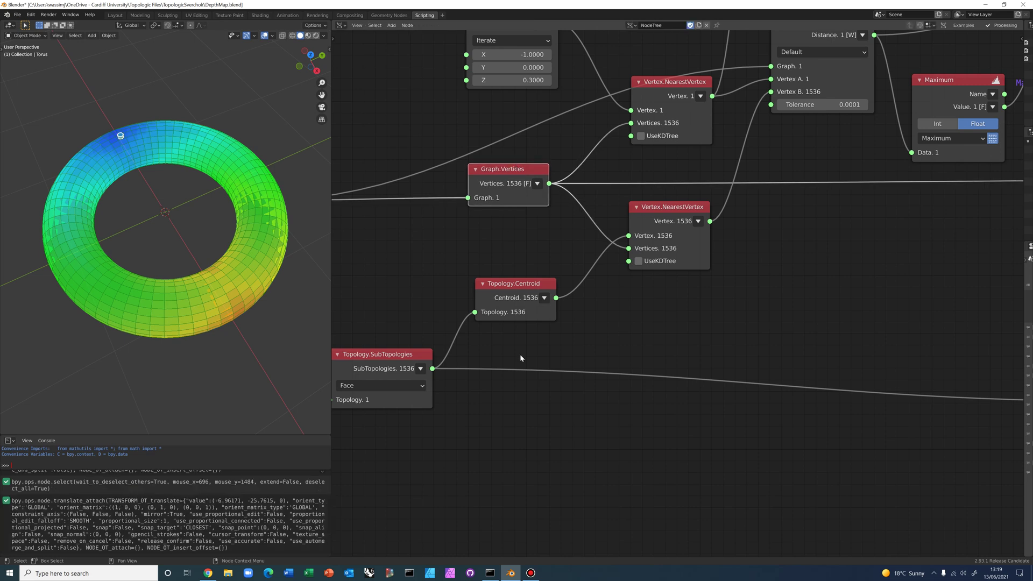
scroll(520, 254, "up", 1)
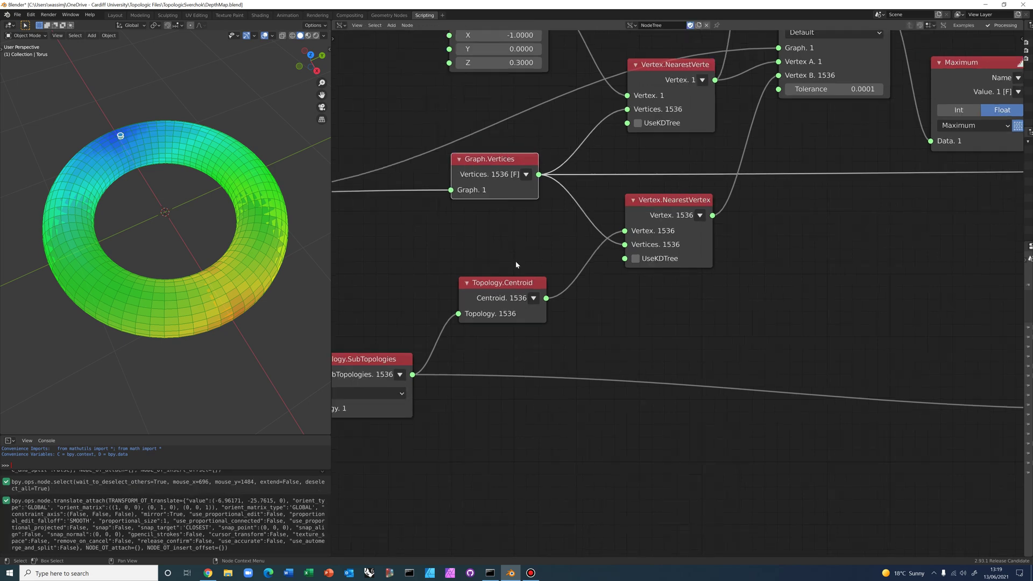
left_click_drag(506, 285, 506, 275)
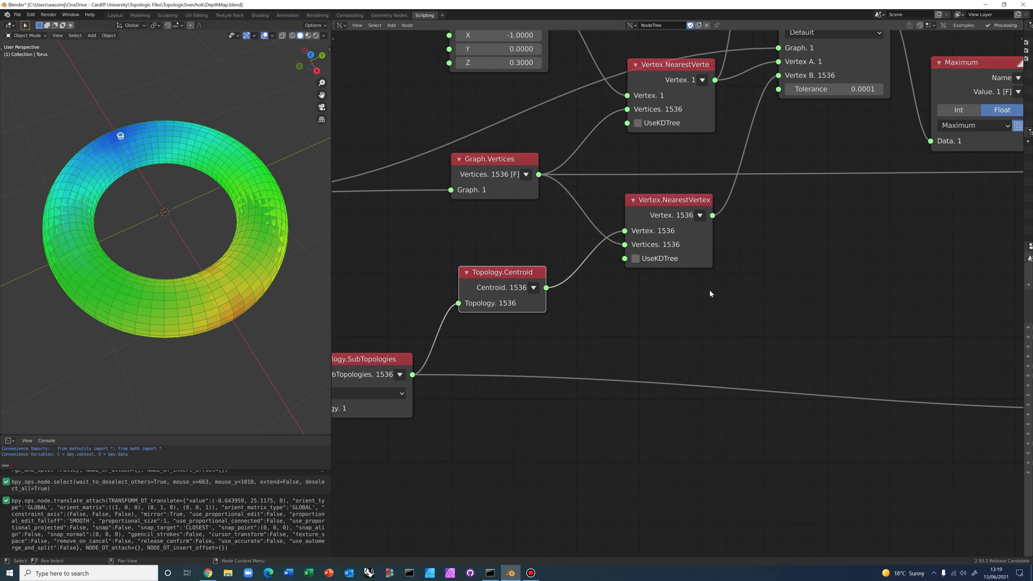
Step: Nudge the Graph.Vertices node towards the Vertex.NearestVertex nodes and move the Graph.TopologicalDistance node slightly lower
scroll(710, 294, "down", 2)
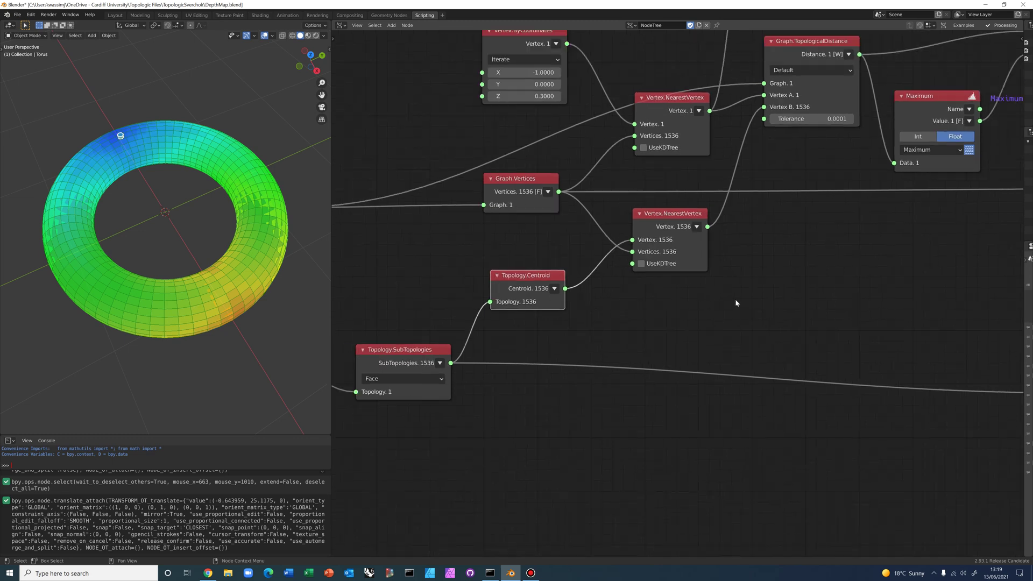
scroll(626, 311, "right", 5, "ctrl")
scroll(625, 312, "down", 2)
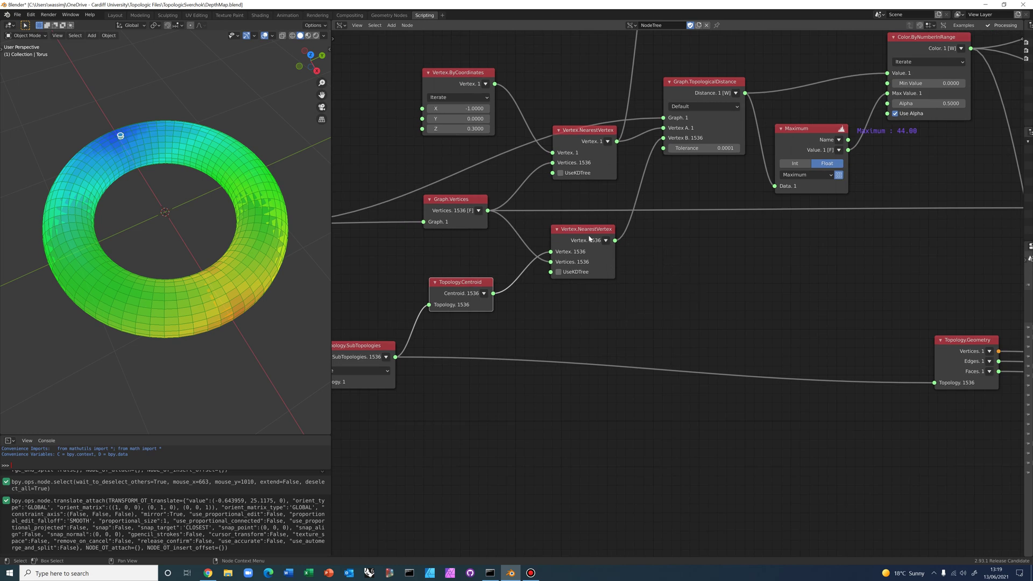
scroll(608, 246, "up", 1)
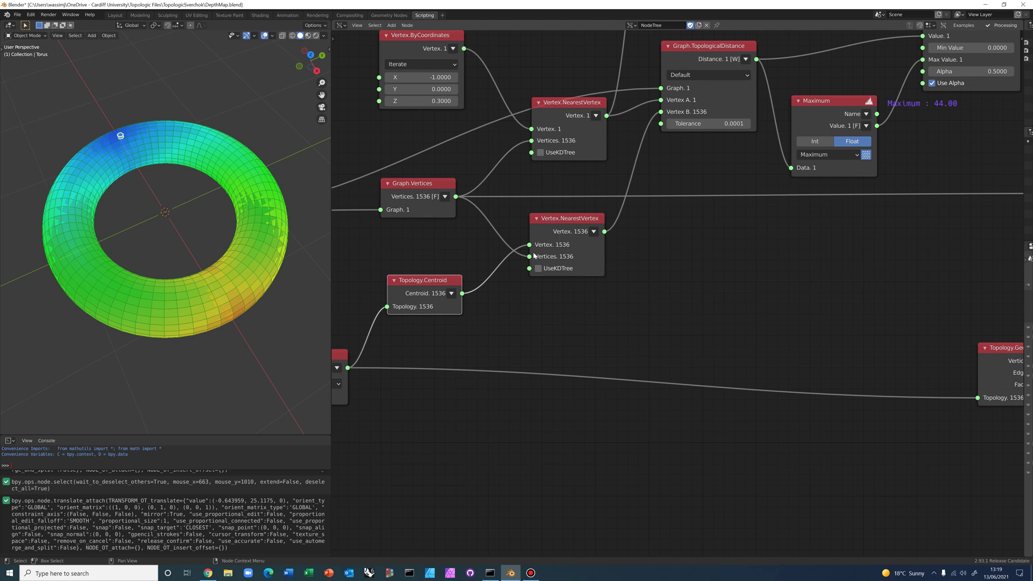
left_click_drag(421, 184, 430, 186)
left_click_drag(438, 279, 438, 279)
left_click_drag(711, 53, 706, 63)
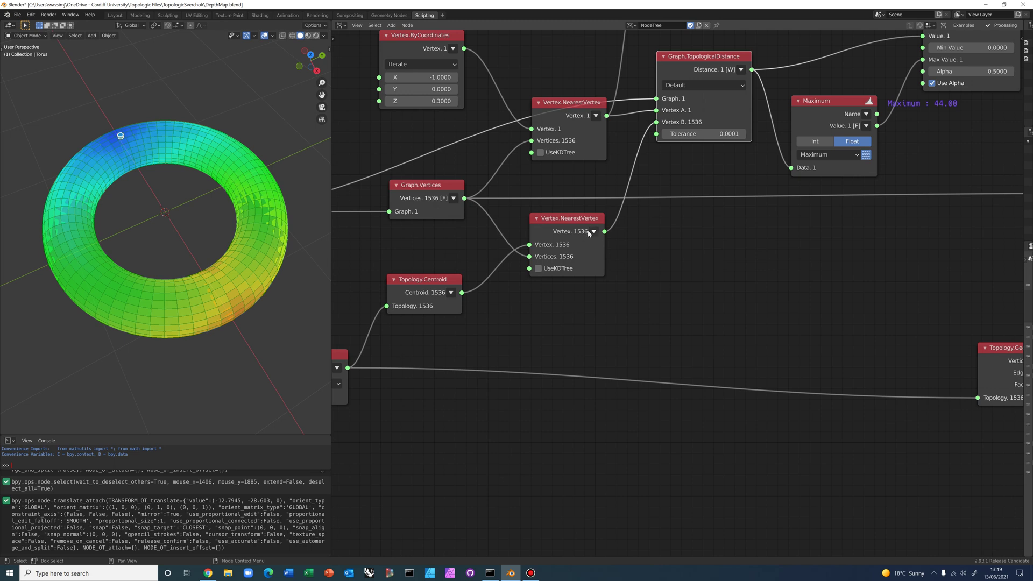
scroll(572, 304, "down", 1)
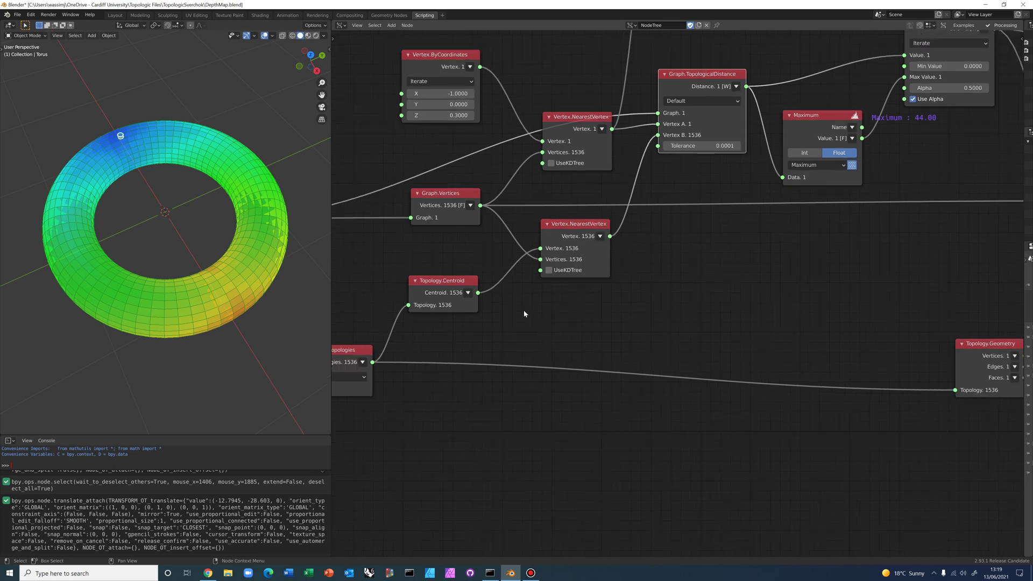
Step: Move the Topology.Geometry node slightly away from the Temporal Viewer it feeds, towards the Topology.SubTopologies node
middle_click_drag(402, 349, 478, 300)
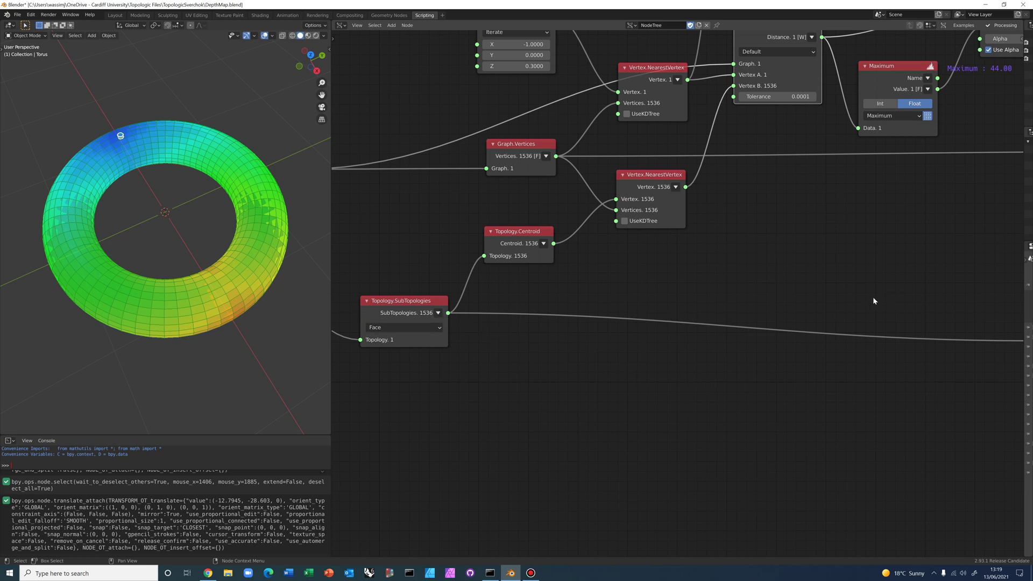
middle_click_drag(873, 296, 618, 305)
left_click(768, 291)
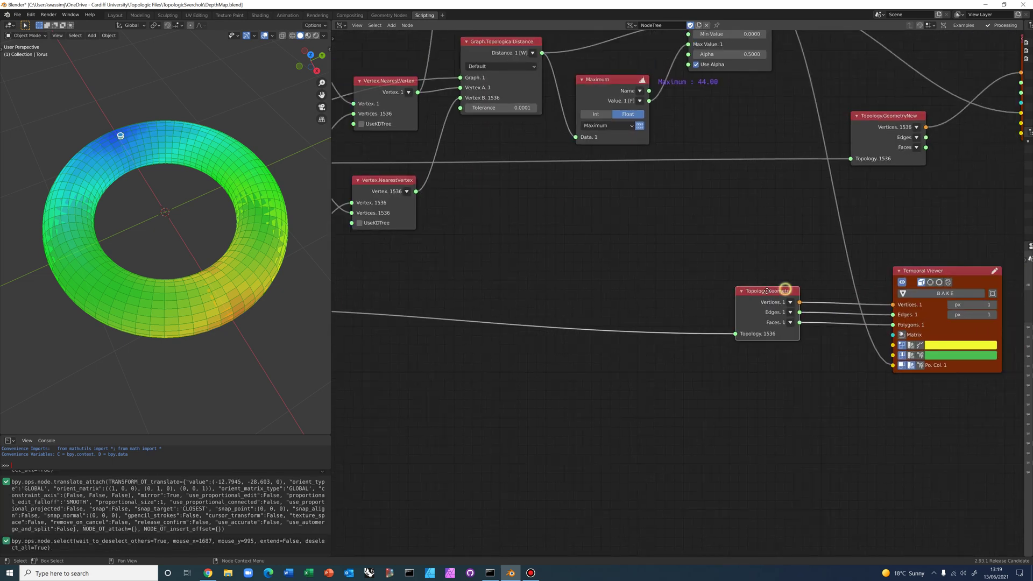
left_click_drag(767, 290, 727, 294)
scroll(802, 334, "up", 1)
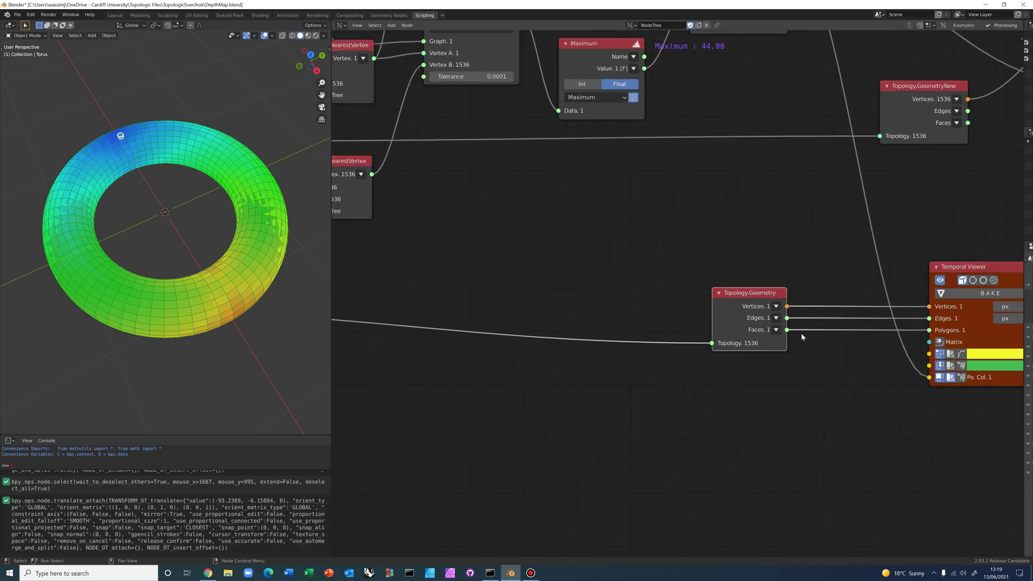
Step: Move the Color.ByNumberInRange node down, level with the Maximum node that feeds its Max Value input
middle_click_drag(802, 333, 658, 279)
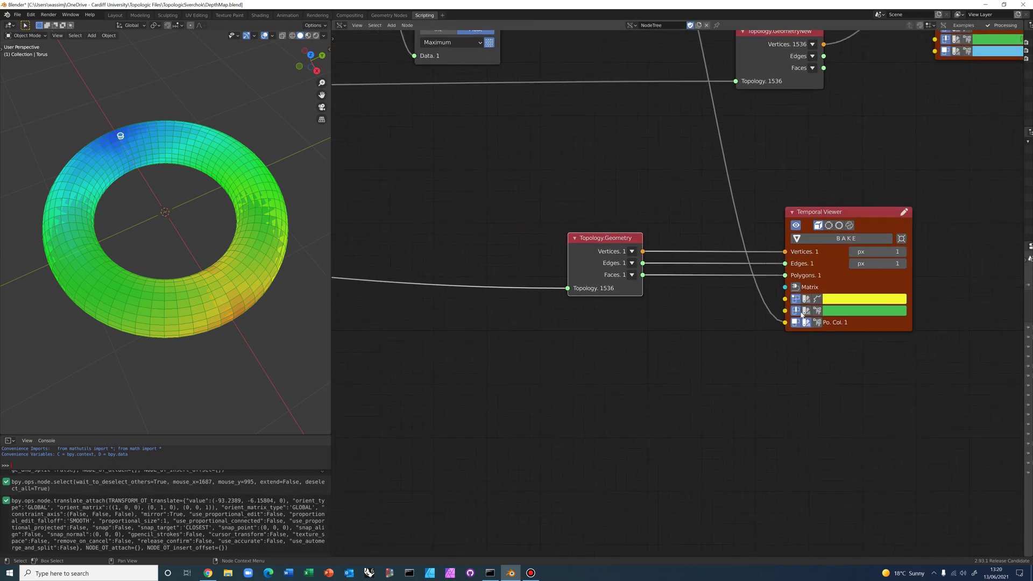
scroll(763, 343, "up", 1)
middle_click_drag(831, 335, 667, 275)
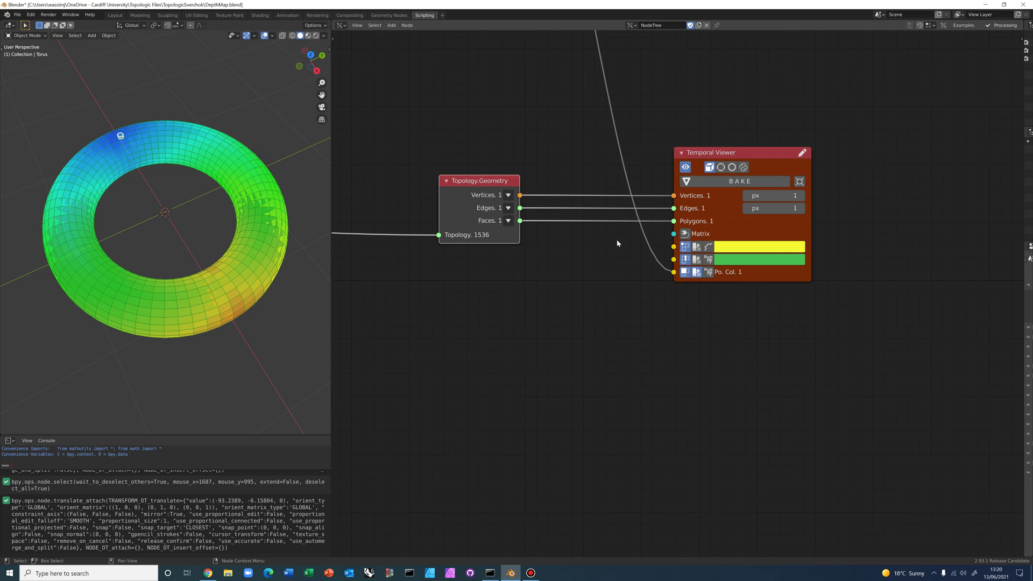
scroll(617, 243, "down", 1)
middle_click_drag(597, 263, 614, 413)
scroll(619, 376, "down", 2)
left_click(545, 90)
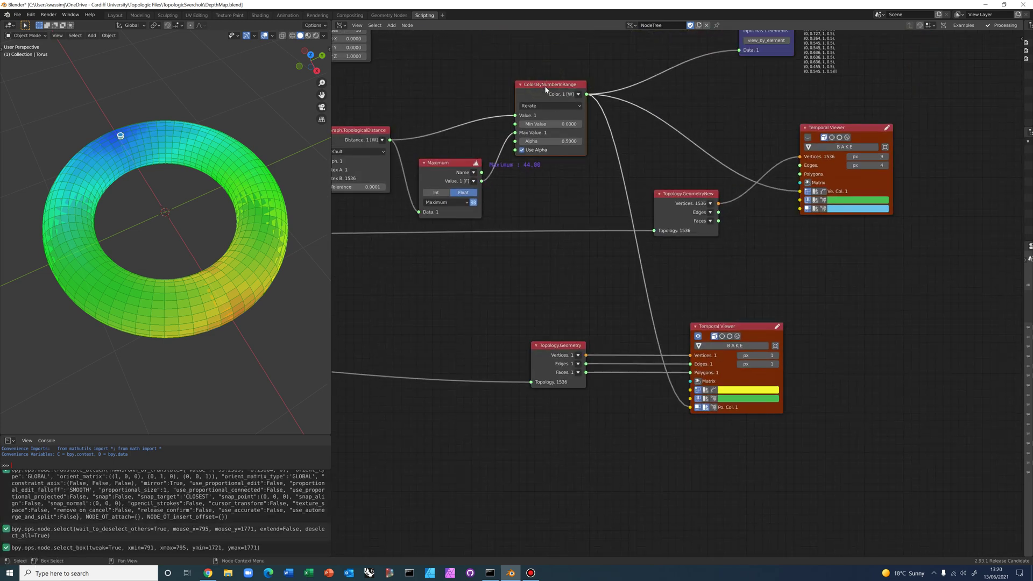
left_click_drag(545, 91, 546, 141)
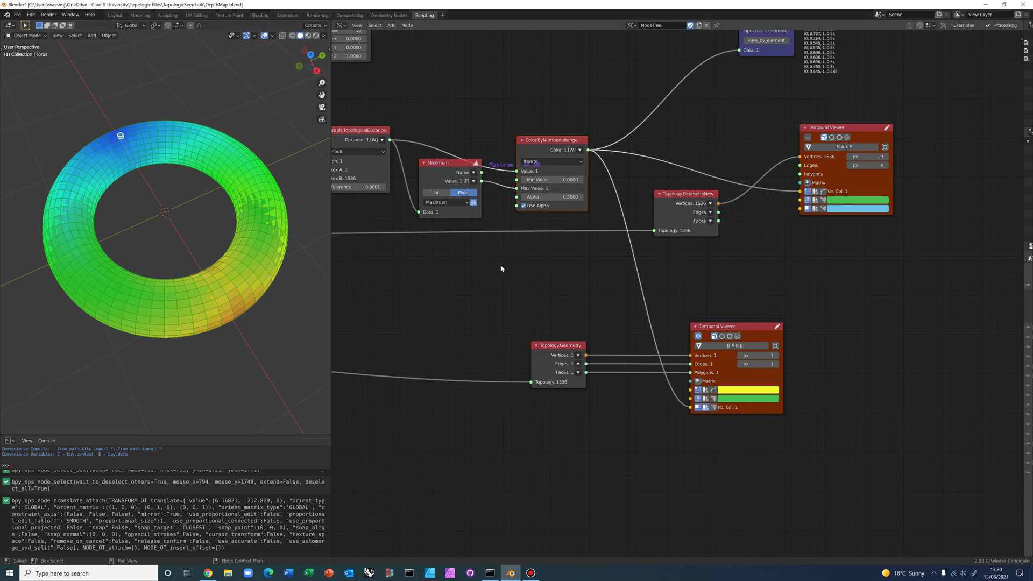
Step: Set the Y coordinate of the Vertex.ByCoordinates start vertex to -1
scroll(589, 263, "down", 3)
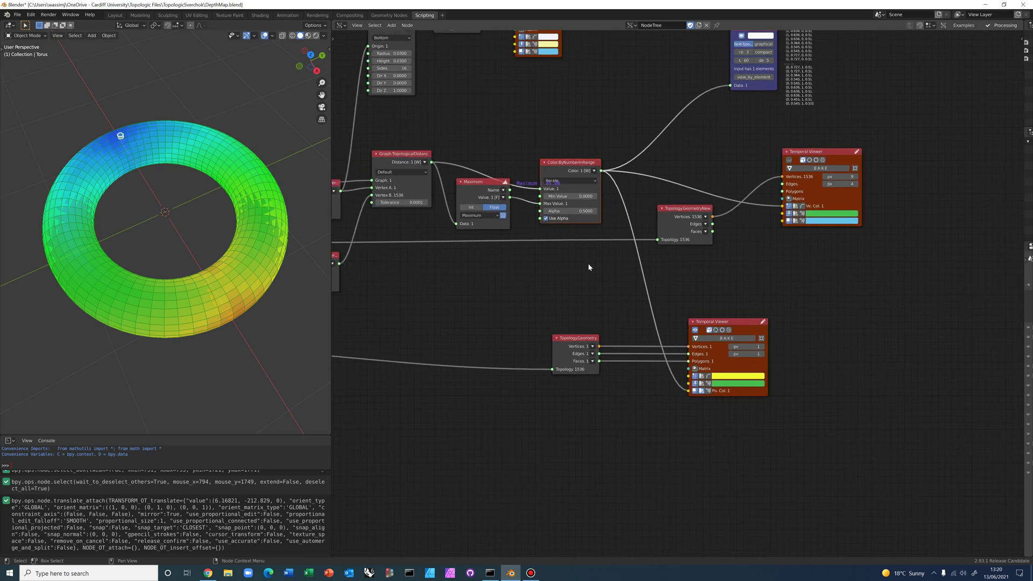
middle_click_drag(541, 280, 696, 260)
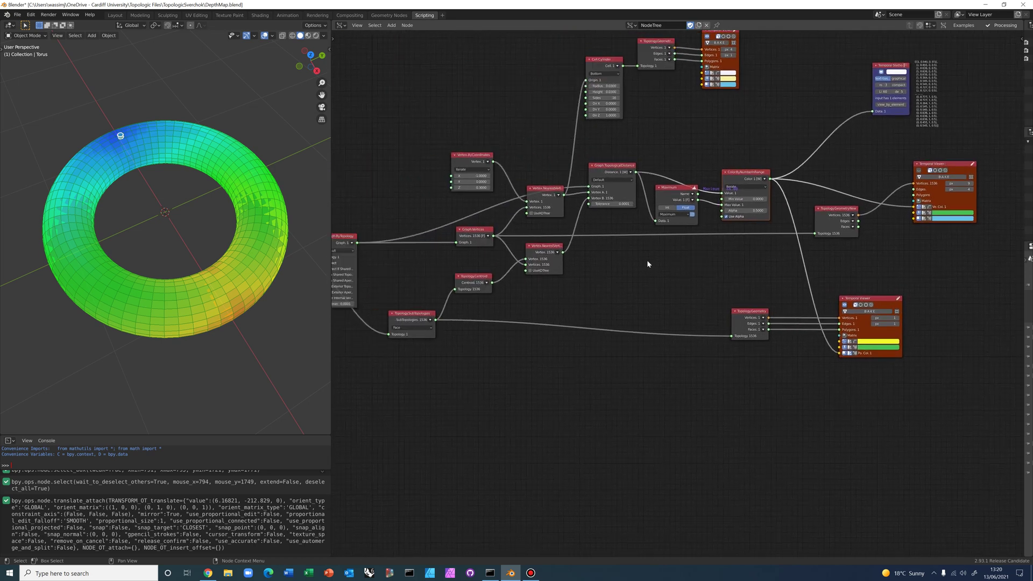
middle_click_drag(540, 209, 520, 306)
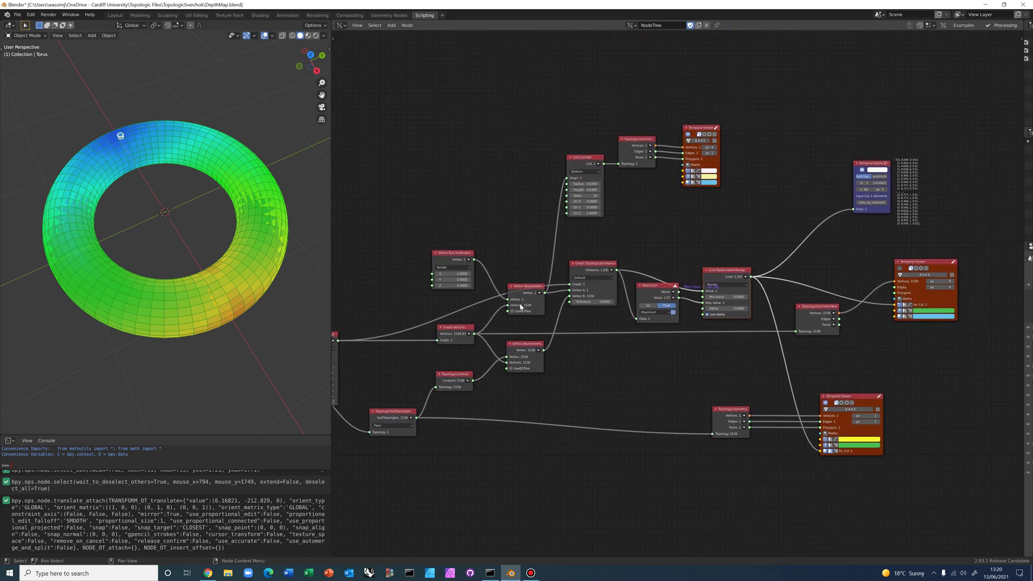
scroll(527, 244, "up", 2)
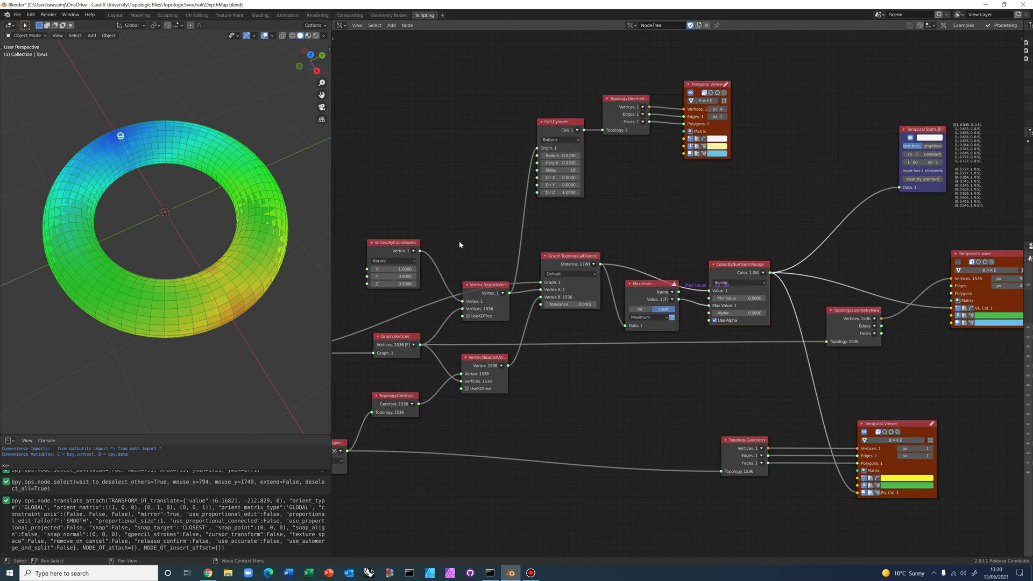
middle_click_drag(460, 244, 572, 228)
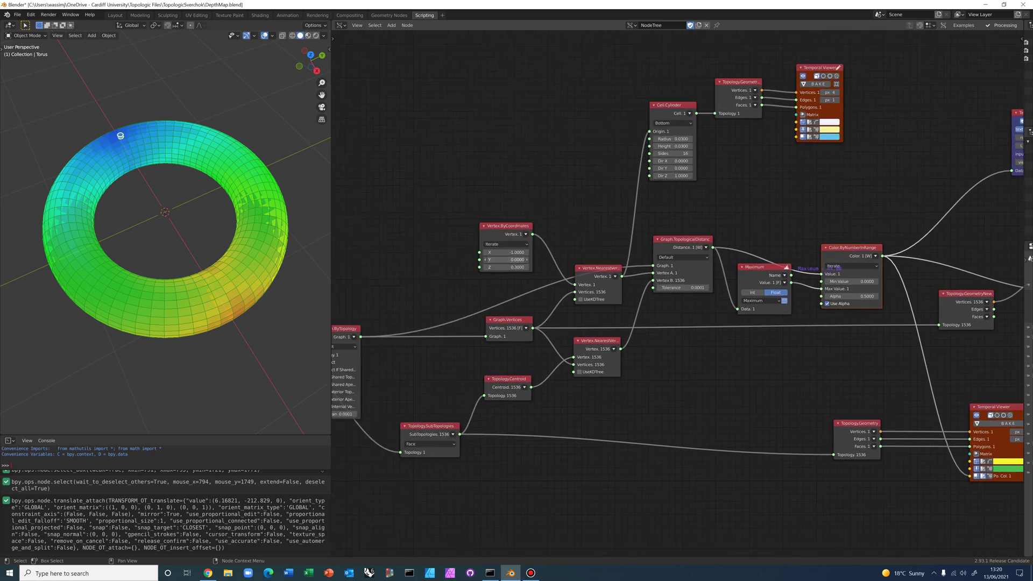
left_click(515, 261)
key("BackSpace")
key("Return")
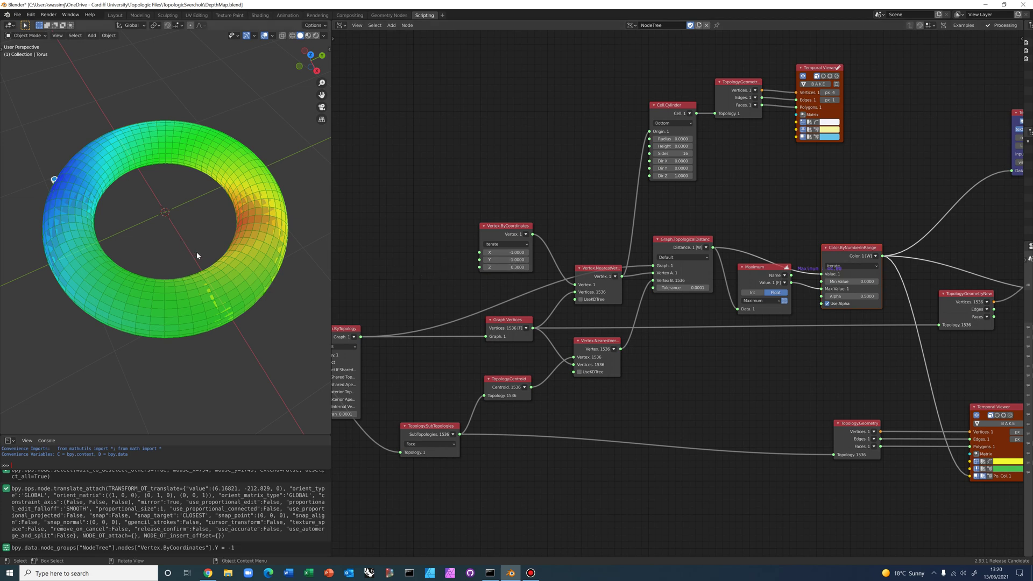
Step: Set the X coordinate of the Vertex.ByCoordinates start vertex to 0
middle_click_drag(197, 256, 199, 257)
scroll(209, 258, "up", 2)
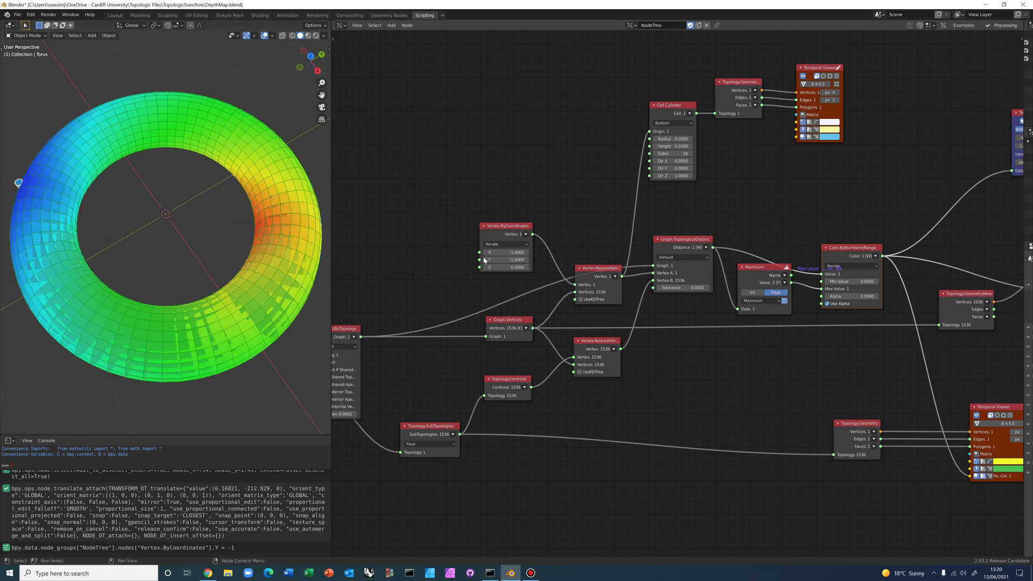
left_click(514, 252)
key("BackSpace")
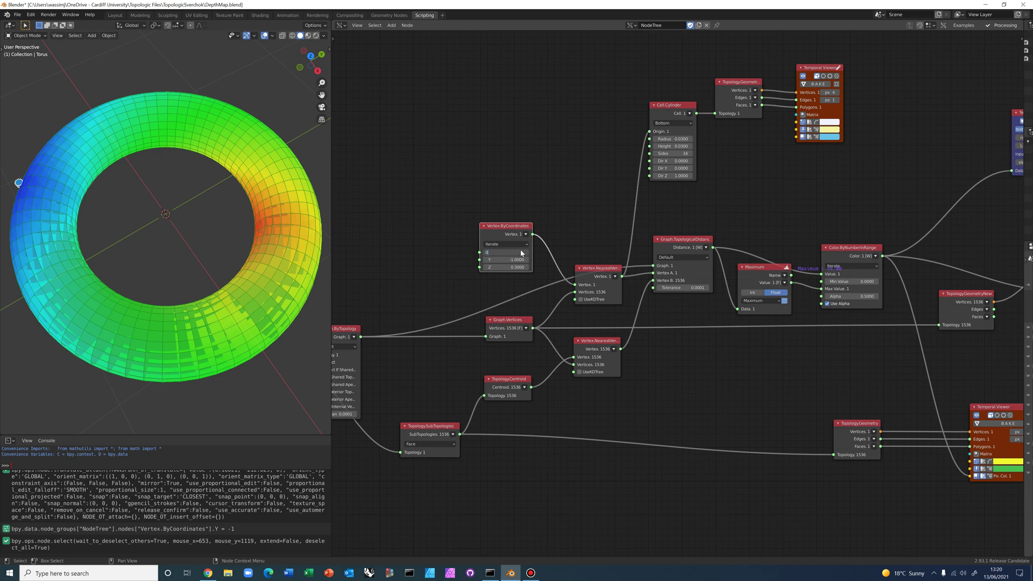
type("0")
key("Return")
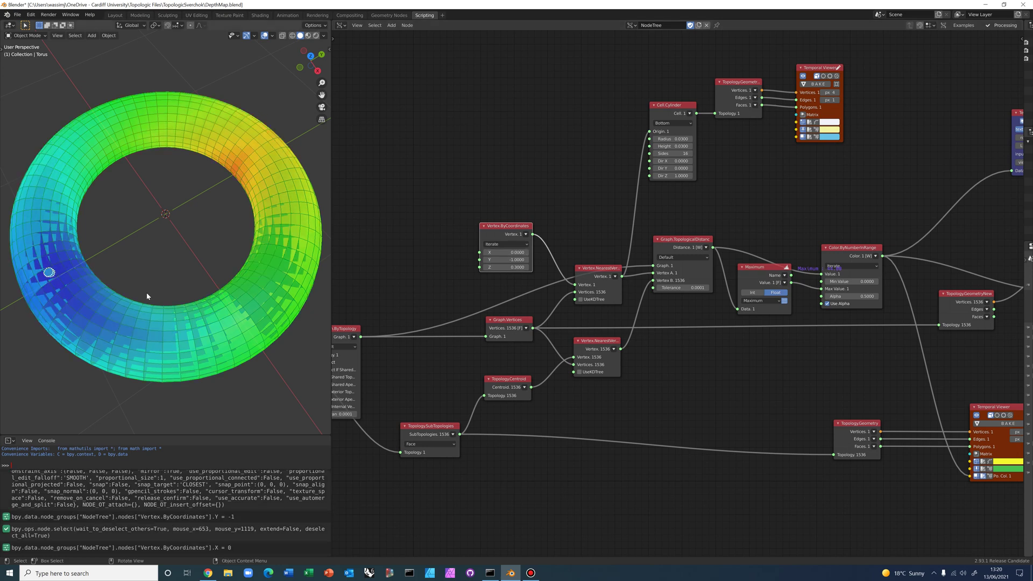
Step: Inspect the recoloured torus from other angles and set the start vertex's Y coordinate to 1 in Vertex.ByCoordinates
middle_click_drag(146, 292, 182, 251)
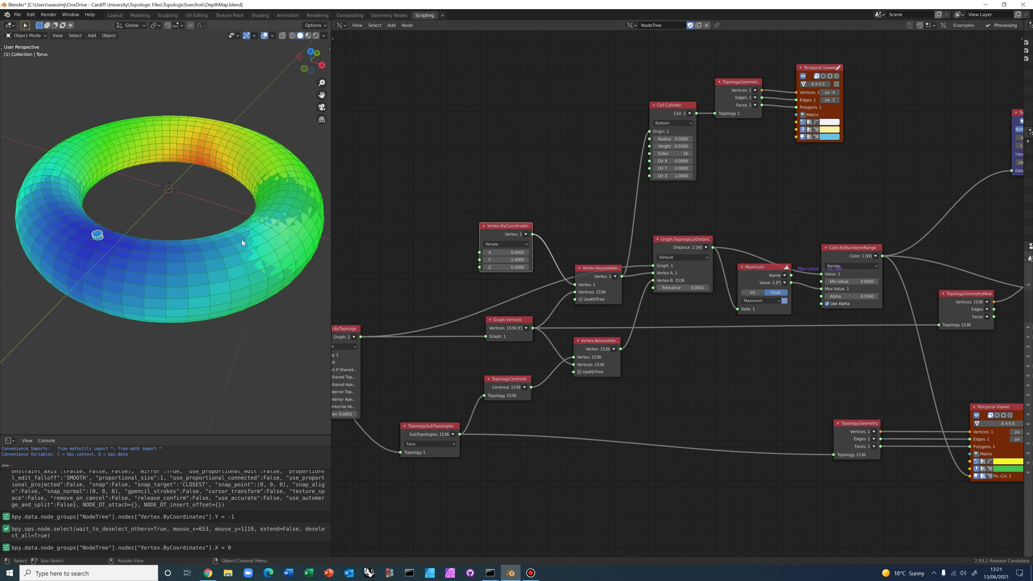
middle_click_drag(241, 252, 209, 217)
scroll(191, 290, "down", 6)
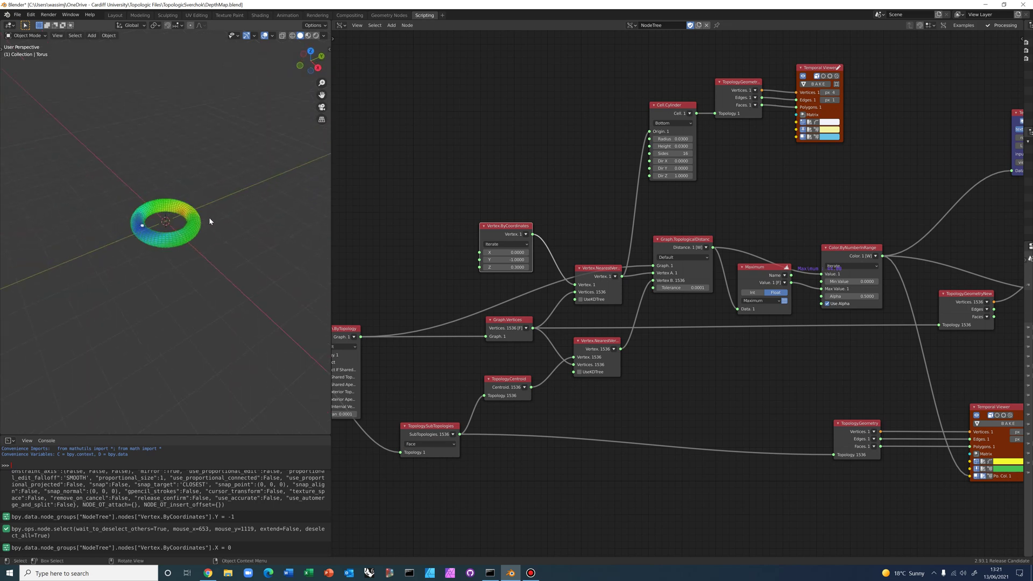
scroll(208, 217, "up", 5)
scroll(210, 221, "up", 1)
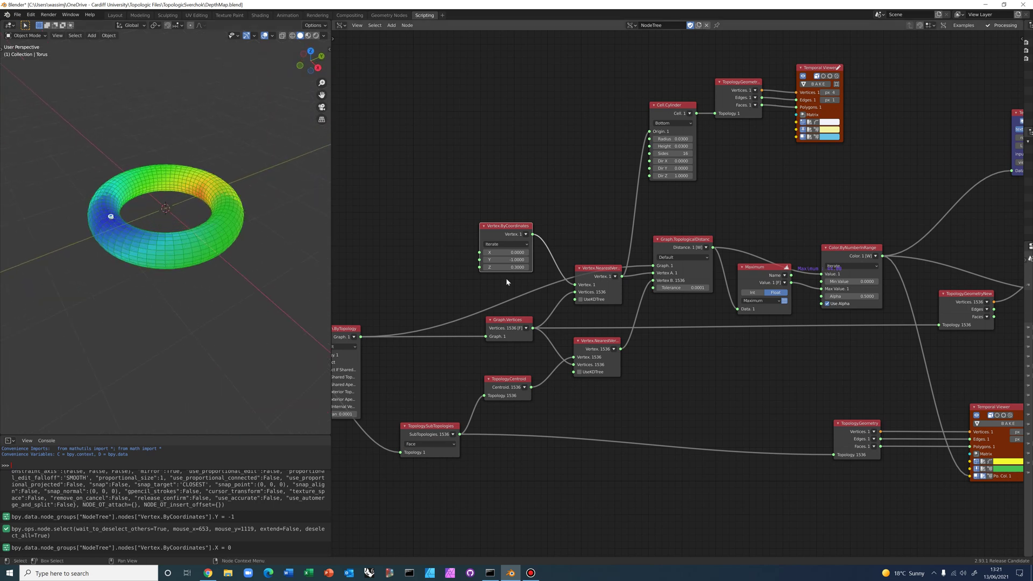
left_click(519, 259)
key("BackSpace")
key("Return")
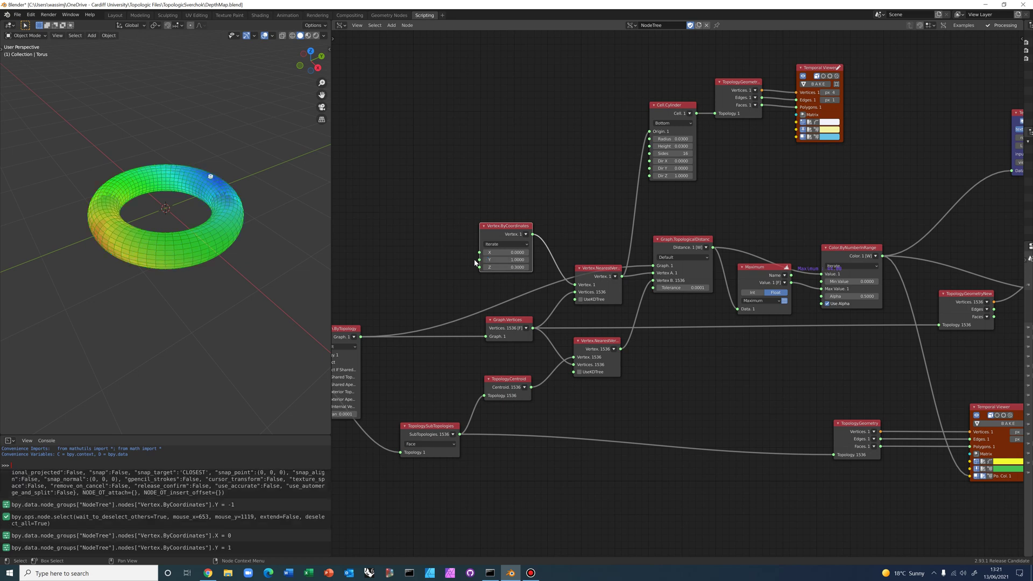
mouse_move(210, 286)
middle_mouse_down()
mouse_move(212, 316)
mouse_move(219, 266)
mouse_move(208, 286)
middle_mouse_up()
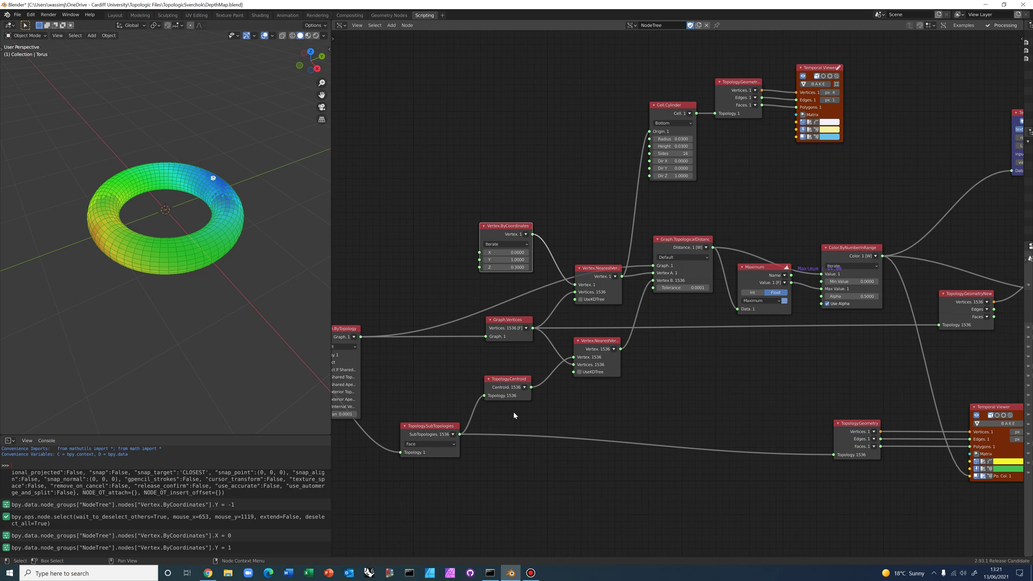
left_click(531, 572)
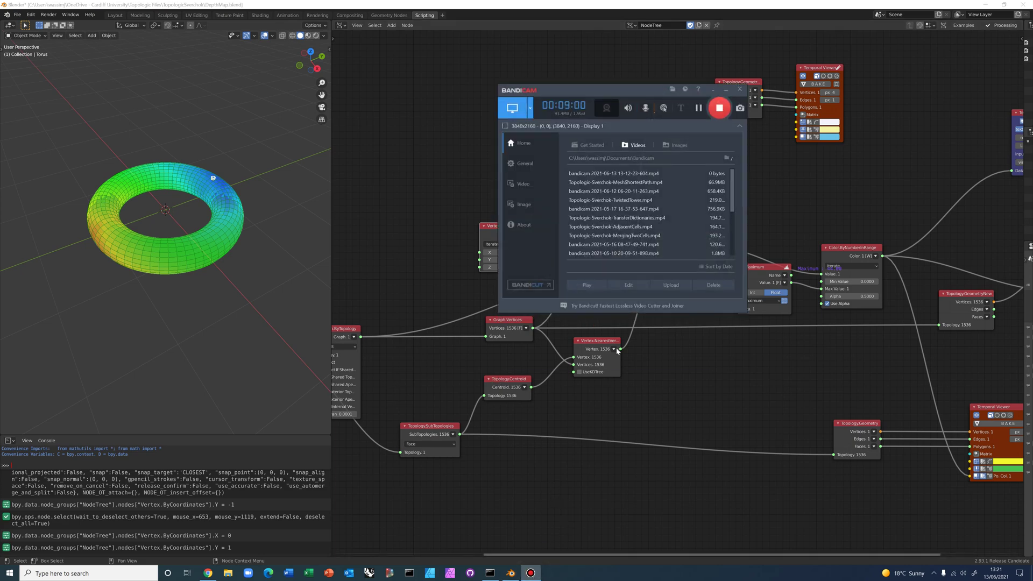